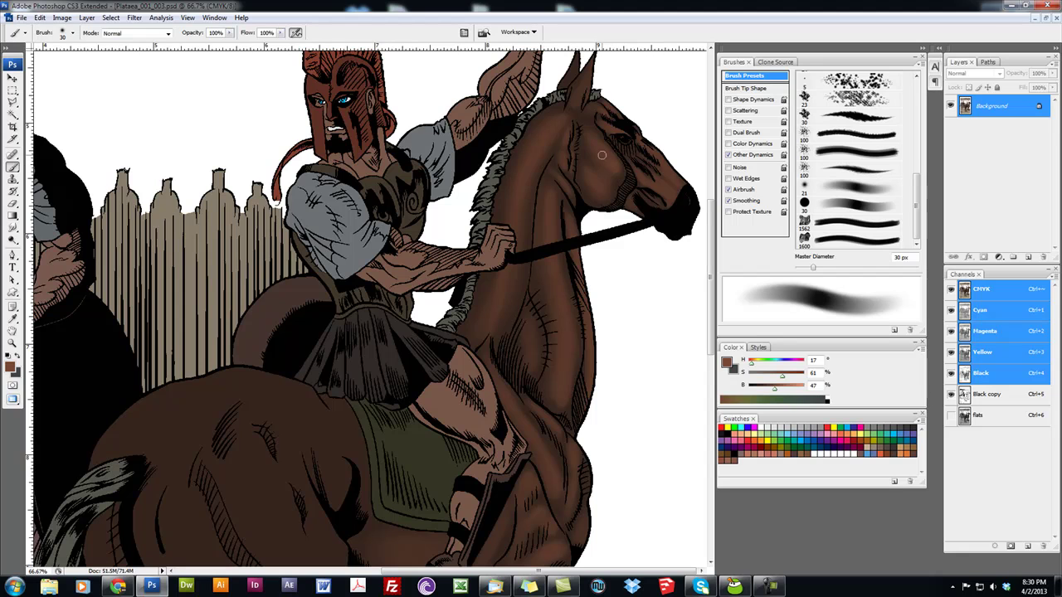
Step: Set the brush flow to 50% and paint lighter brown highlights on the horse's cheek and jaw with a 20 to 30 px brush
{"action": "key", "text": "bracketleft"}
{"action": "key", "text": "5"}
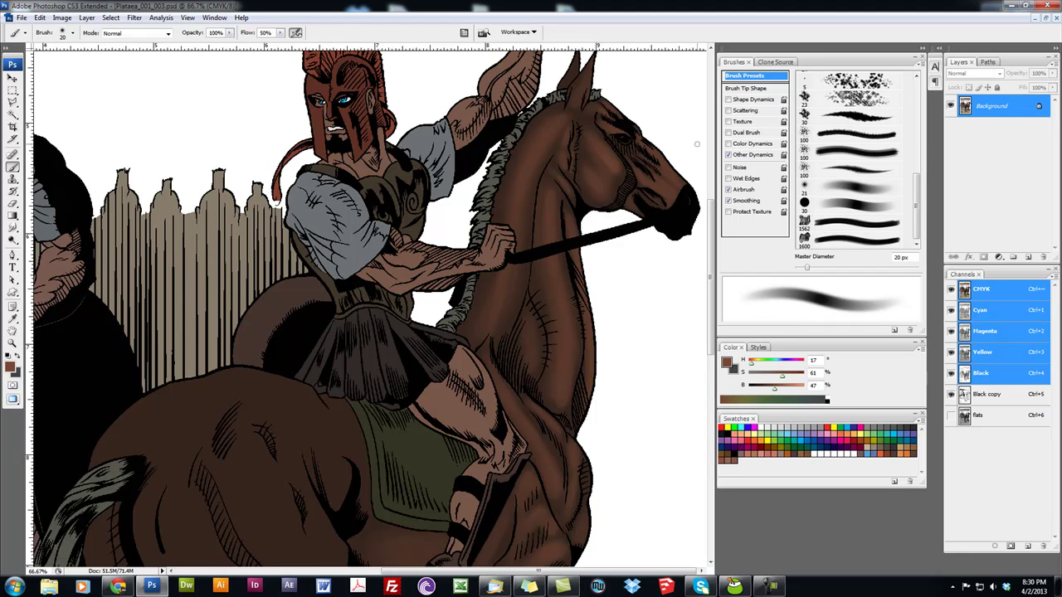
{"action": "key", "text": "bracketleft"}
{"action": "key", "text": "bracketright"}
{"action": "key", "text": "bracketright"}
{"action": "key", "text": "bracketright"}
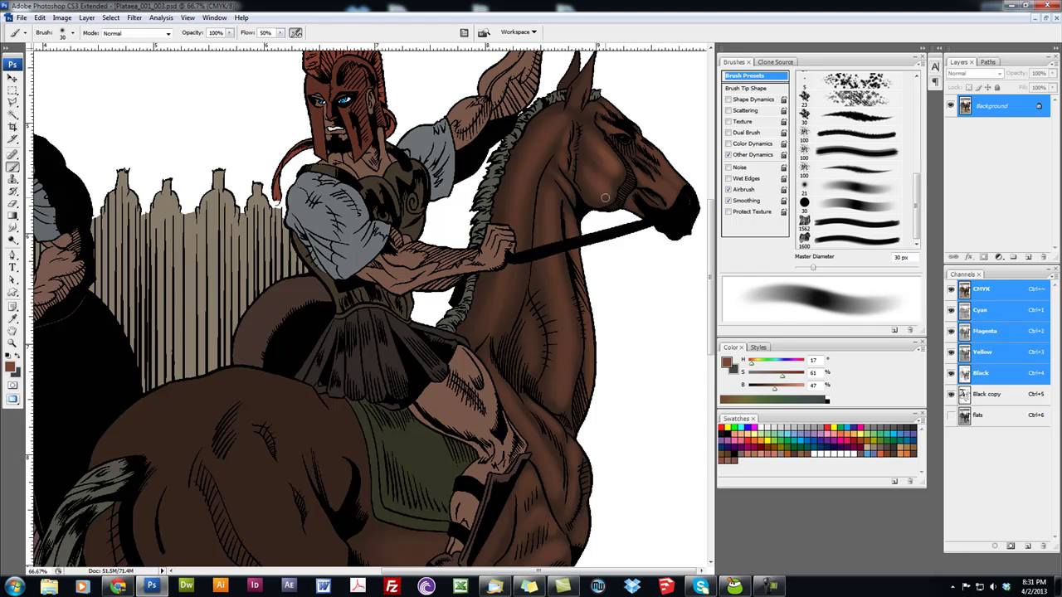
Step: Paint brown highlights around the horse's mouth and muzzle with a 20 to 25 px brush
{"action": "key", "text": "bracketleft"}
{"action": "key", "text": "bracketleft"}
{"action": "key", "text": "bracketleft"}
{"action": "key", "text": "bracketleft"}
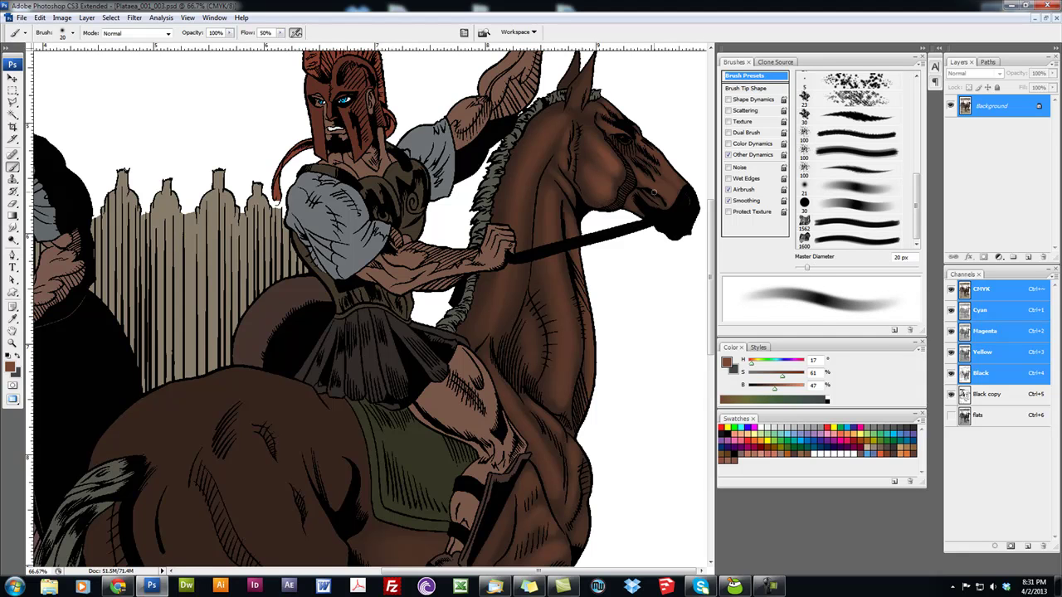
{"action": "key", "text": "bracketright"}
{"action": "key", "text": "bracketright"}
{"action": "key", "text": "bracketright"}
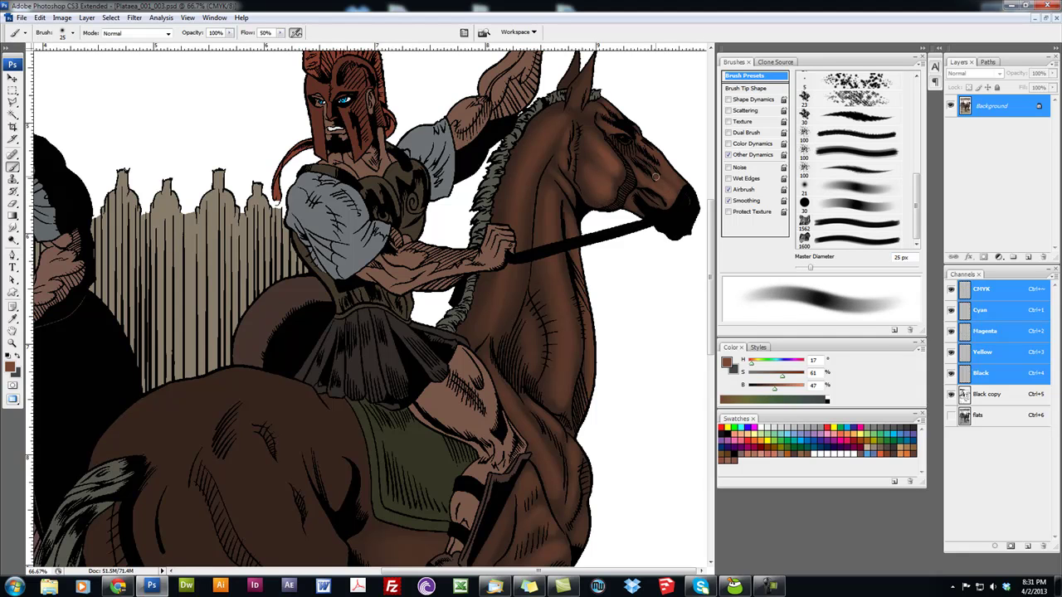
Step: Highlight the bridge of the horse's nose and the fine facial details with a 9 to 15 px brush
{"action": "key", "text": "bracketleft"}
{"action": "key", "text": "bracketleft"}
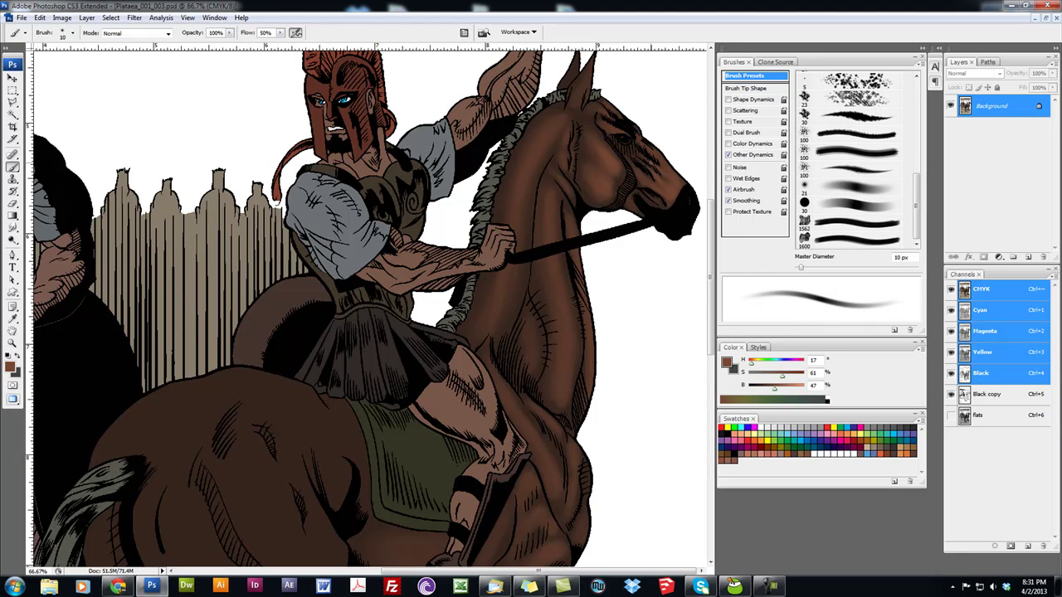
{"action": "key", "text": "bracketright"}
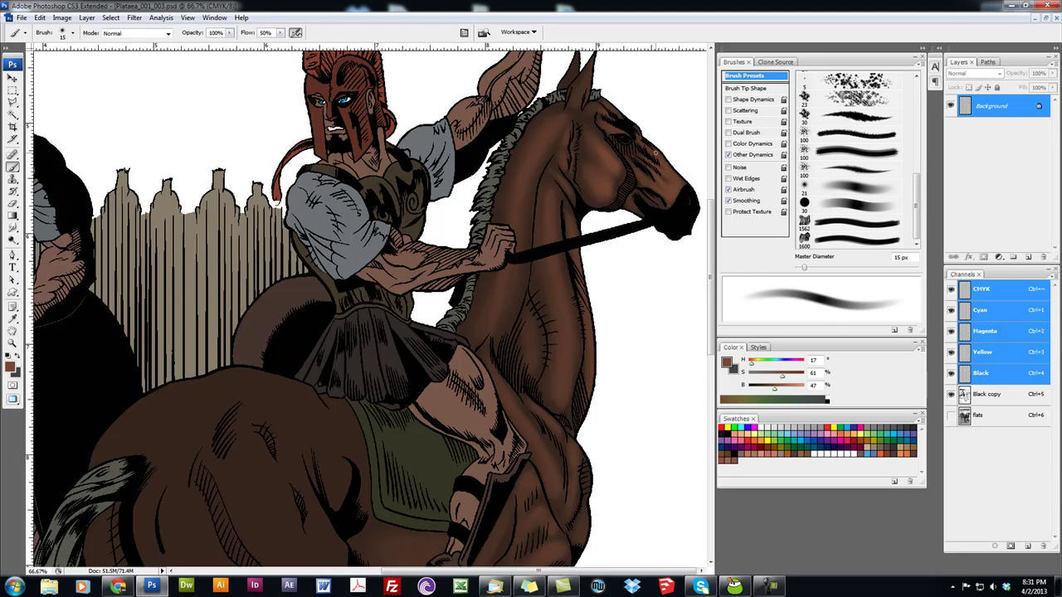
{"action": "key", "text": "bracketleft"}
{"action": "key", "text": "bracketleft"}
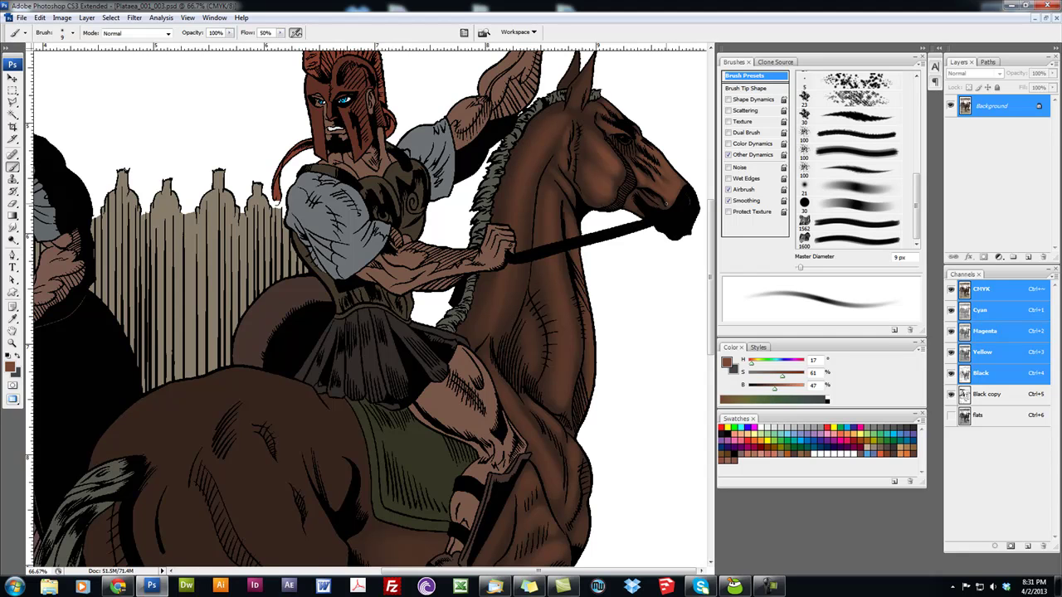
Step: Add fine brown highlights to the horse's head and upper neck below the ear with a 10 to 20 px brush
{"action": "key", "text": "bracketleft"}
{"action": "key", "text": "bracketright"}
{"action": "key", "text": "bracketright"}
{"action": "key", "text": "bracketright"}
{"action": "key", "text": "bracketright"}
{"action": "key", "text": "bracketright"}
{"action": "key", "text": "bracketleft"}
{"action": "key", "text": "bracketleft"}
{"action": "key", "text": "bracketleft"}
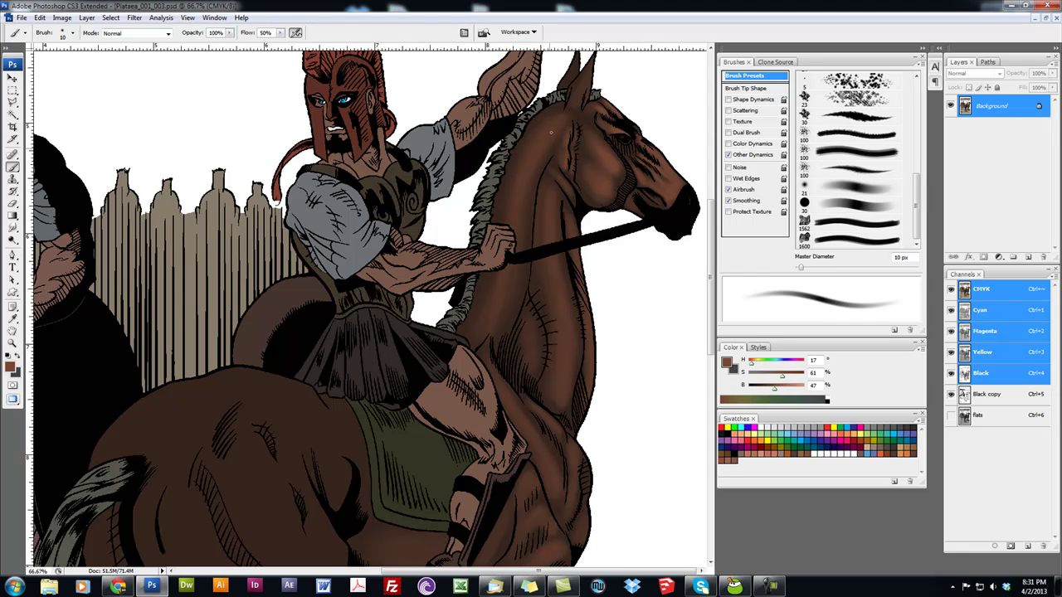
{"action": "key", "text": "bracketright"}
{"action": "key", "text": "bracketright"}
{"action": "key", "text": "bracketleft"}
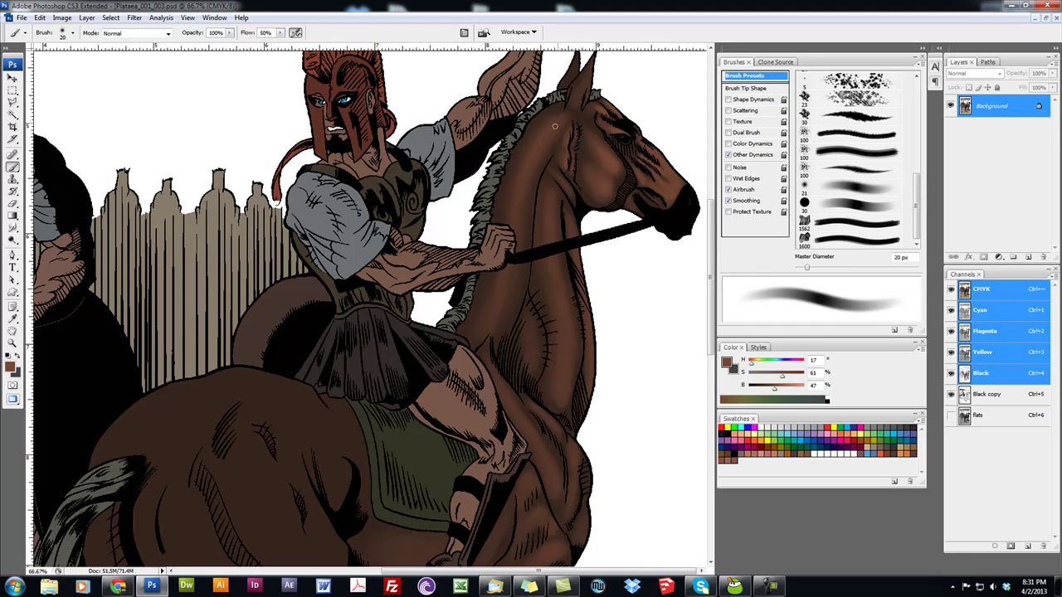
Step: Paint broad, soft highlights down the horse's neck with a 60 px brush
{"action": "key", "text": "bracketright"}
{"action": "key", "text": "bracketright"}
{"action": "key", "text": "bracketright"}
{"action": "key", "text": "bracketright"}
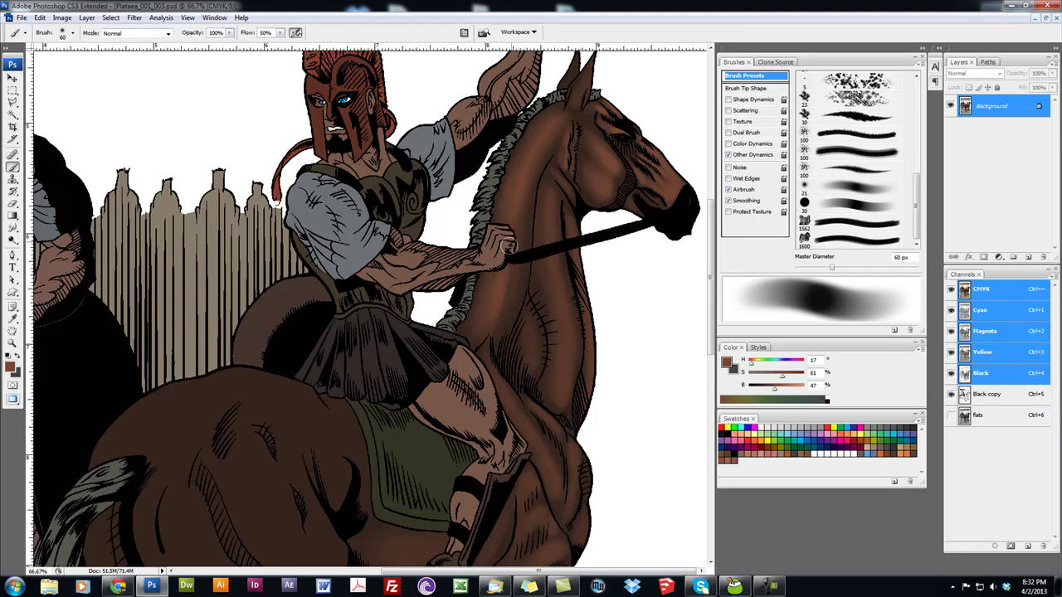
{"action": "key", "text": "bracketleft"}
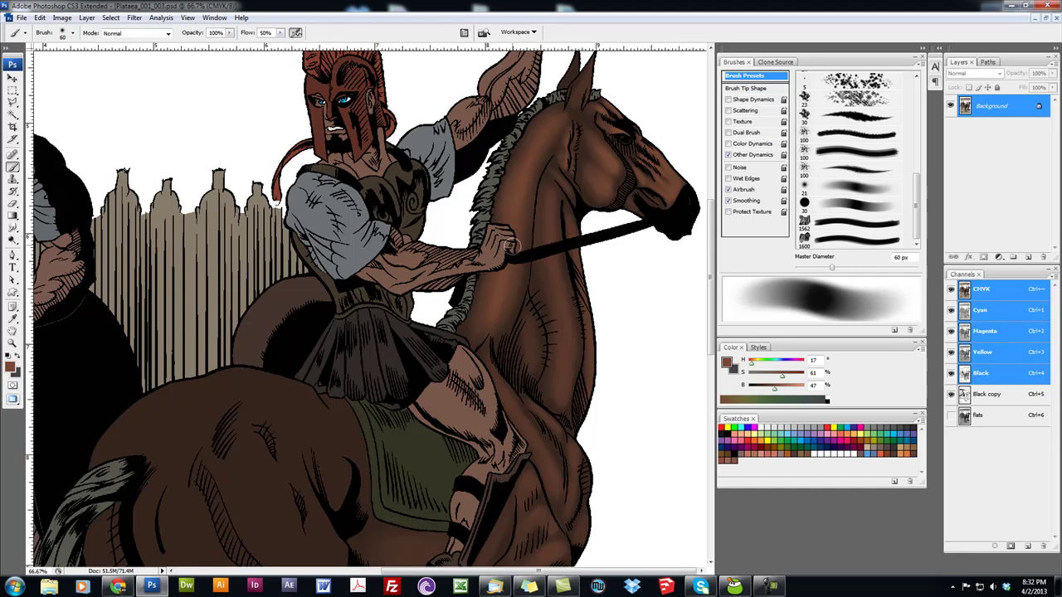
Step: Reduce the brush to 20 px and highlight the throat muscle behind the horse's jaw
{"action": "key", "text": "bracketleft"}
{"action": "key", "text": "bracketleft"}
{"action": "key", "text": "bracketleft"}
{"action": "key", "text": "bracketleft"}
{"action": "key", "text": "bracketleft"}
{"action": "key", "text": "bracketleft"}
{"action": "key", "text": "bracketleft"}
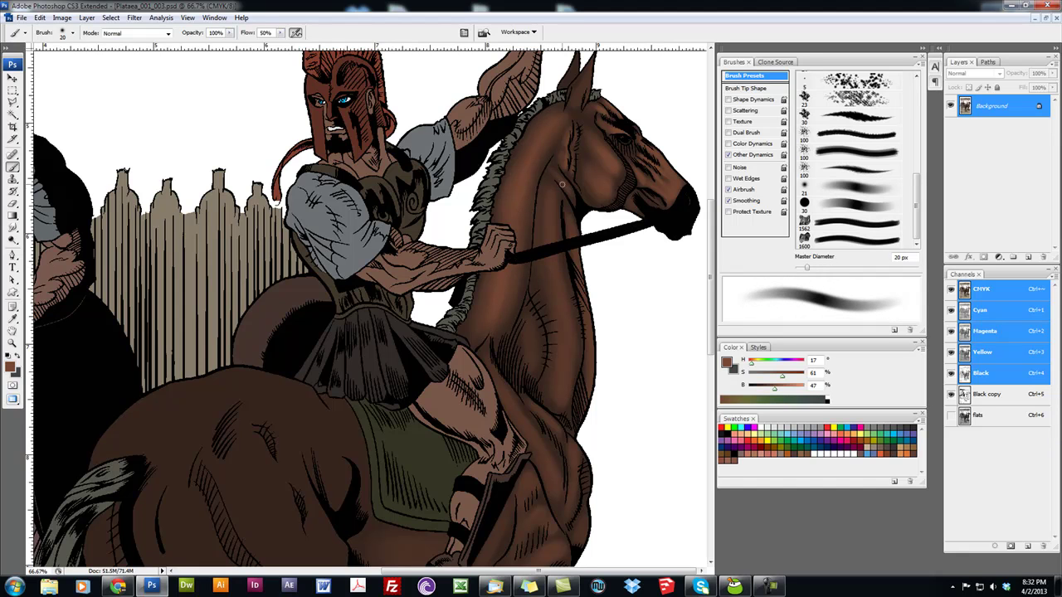
Step: Build up highlights on the front of the horse's neck below the rein, finishing with a 25 px brush
{"action": "key", "text": "bracketright"}
{"action": "key", "text": "bracketright"}
{"action": "key", "text": "bracketright"}
{"action": "key", "text": "bracketright"}
{"action": "key", "text": "bracketright"}
{"action": "key", "text": "bracketright"}
{"action": "key", "text": "bracketleft"}
{"action": "key", "text": "bracketleft"}
{"action": "key", "text": "bracketleft"}
{"action": "key", "text": "bracketleft"}
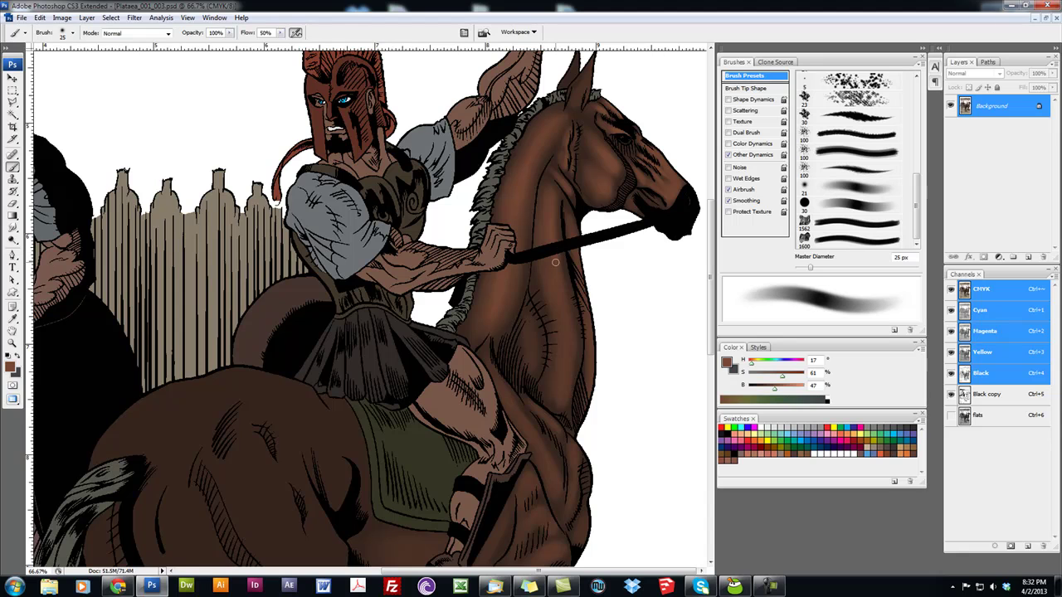
Step: Refine the highlights along the horse's upper neck and the neck's front edge with a 10 to 25 px brush
{"action": "key", "text": "bracketleft"}
{"action": "key", "text": "bracketleft"}
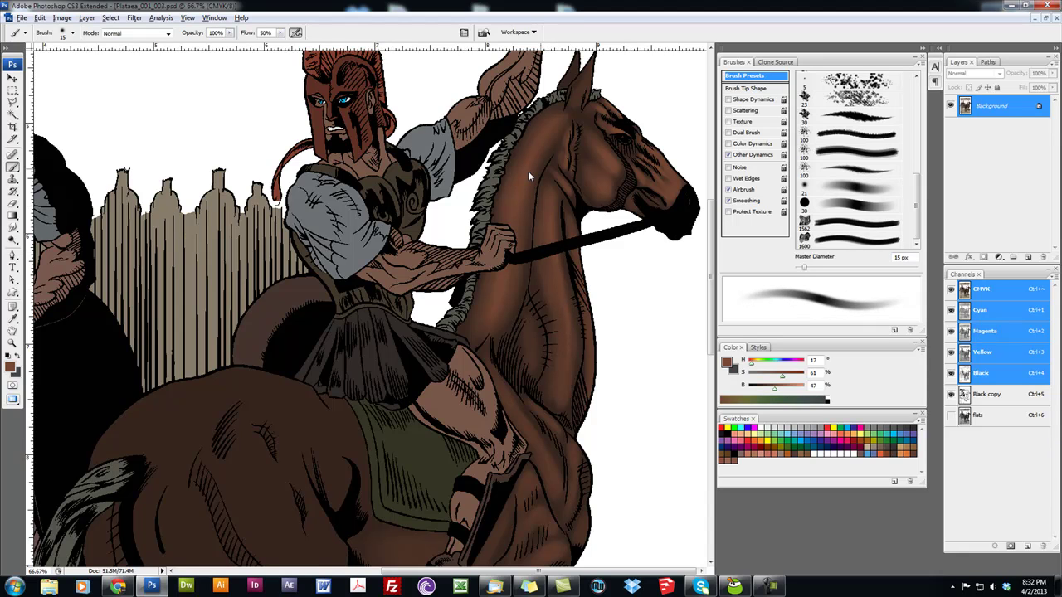
{"action": "key", "text": "bracketright"}
{"action": "key", "text": "bracketright"}
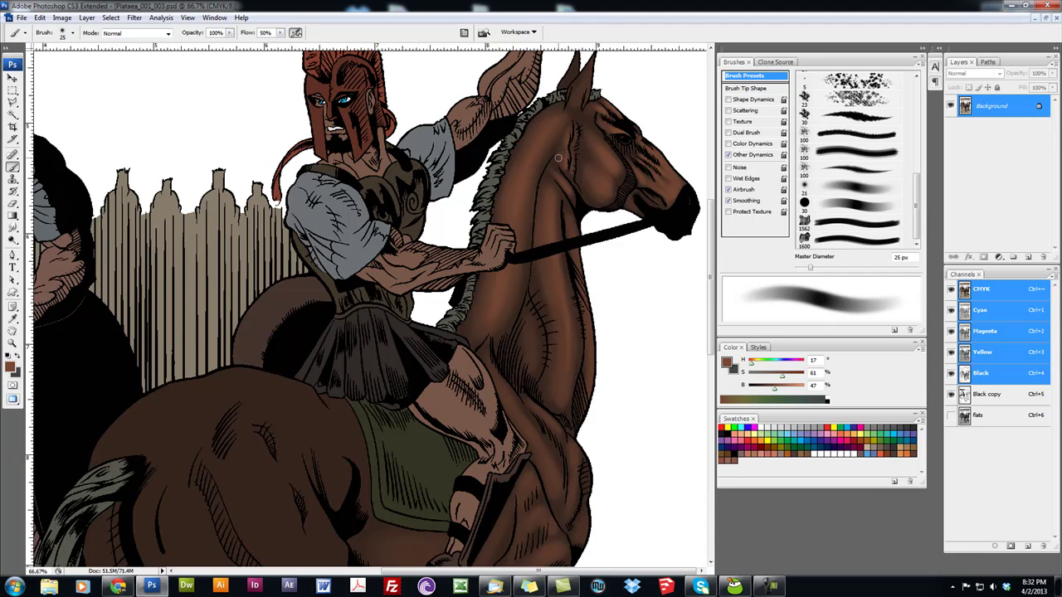
{"action": "key", "text": "bracketleft"}
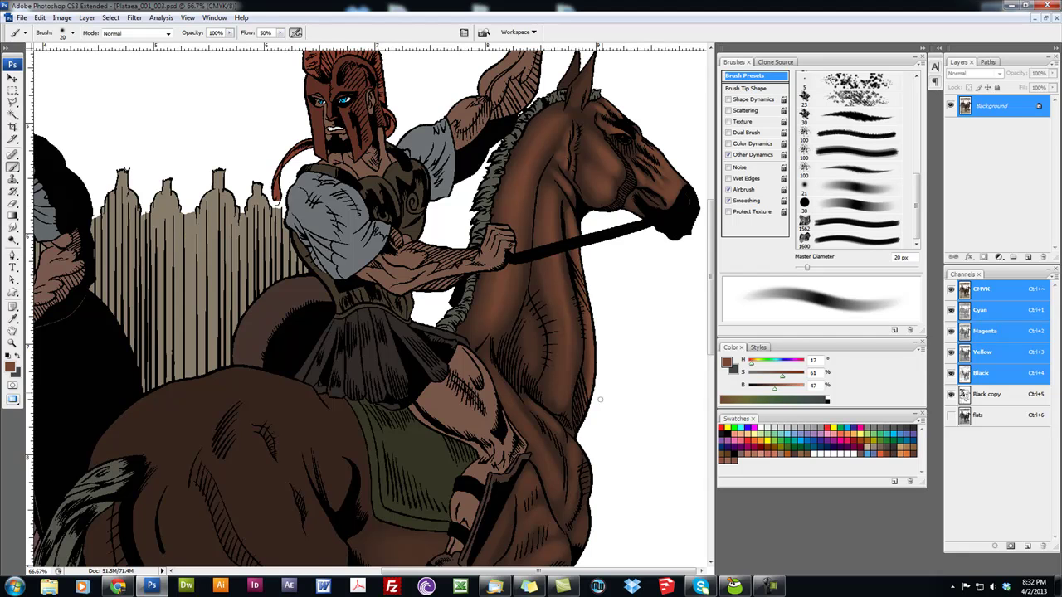
{"action": "key", "text": "bracketleft"}
{"action": "key", "text": "bracketleft"}
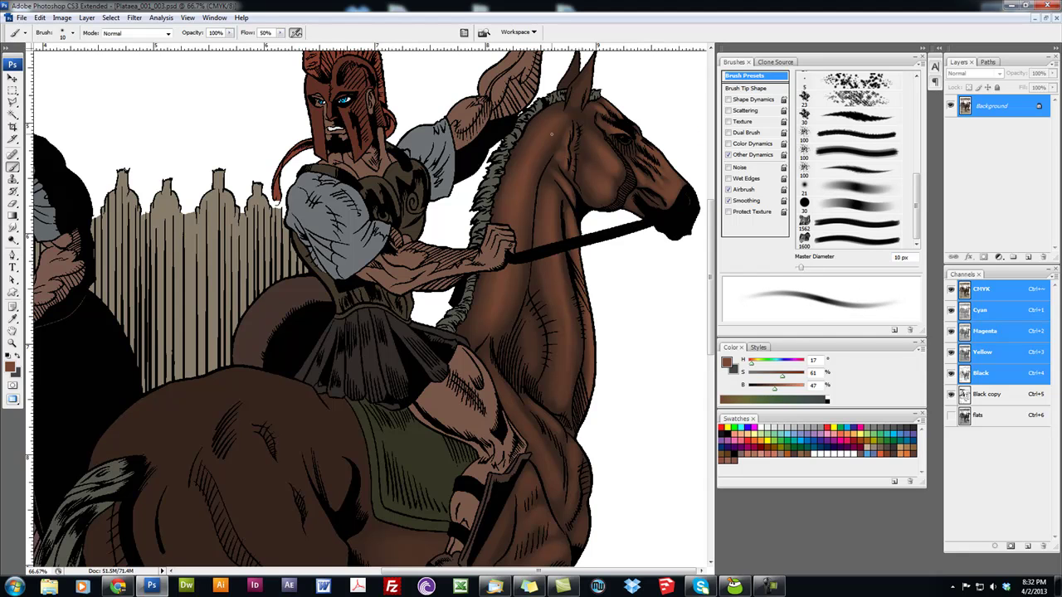
Step: Brush another highlight over the horse's cheek with a 25 px brush
{"action": "key", "text": "bracketright"}
{"action": "key", "text": "bracketright"}
{"action": "key", "text": "bracketright"}
{"action": "key", "text": "bracketright"}
{"action": "key", "text": "bracketleft"}
{"action": "mouse_move", "coordinate": [601, 188]}
{"action": "left_mouse_down"}
{"action": "mouse_move", "coordinate": [581, 160]}
{"action": "mouse_move", "coordinate": [605, 190]}
{"action": "mouse_move", "coordinate": [591, 171]}
{"action": "left_mouse_up"}
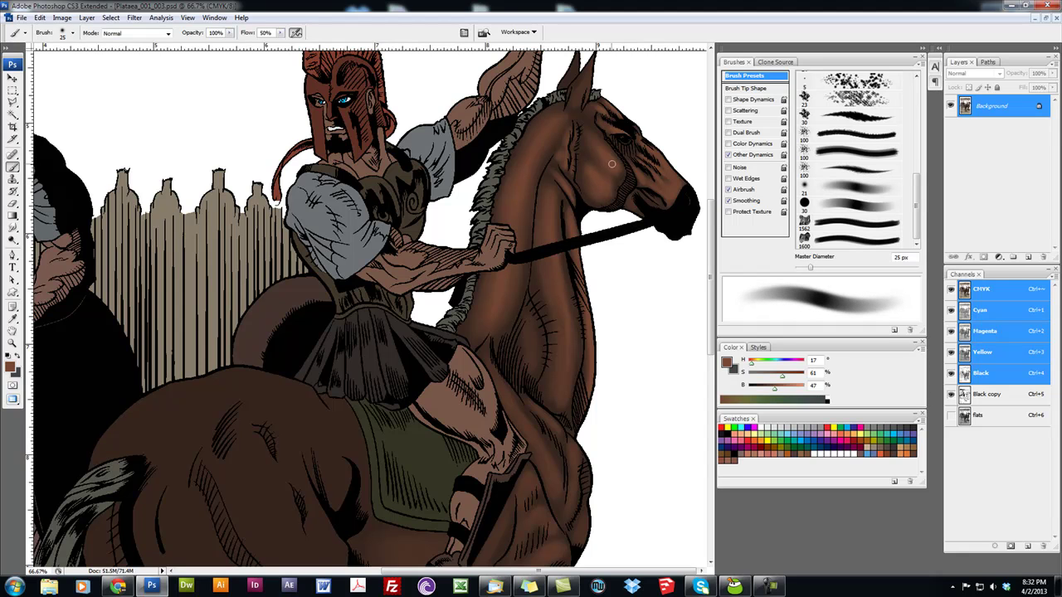
Step: Highlight the end of the horse's nose with a 15 to 20 px brush and the ear's base with a 25 px brush
{"action": "key", "text": "bracketleft"}
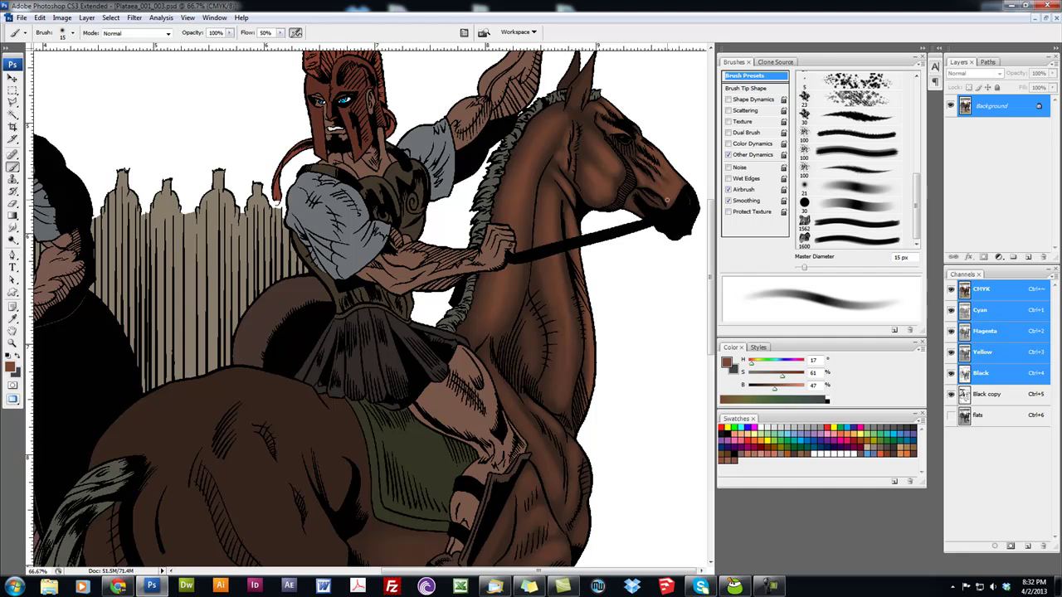
{"action": "key", "text": "bracketright"}
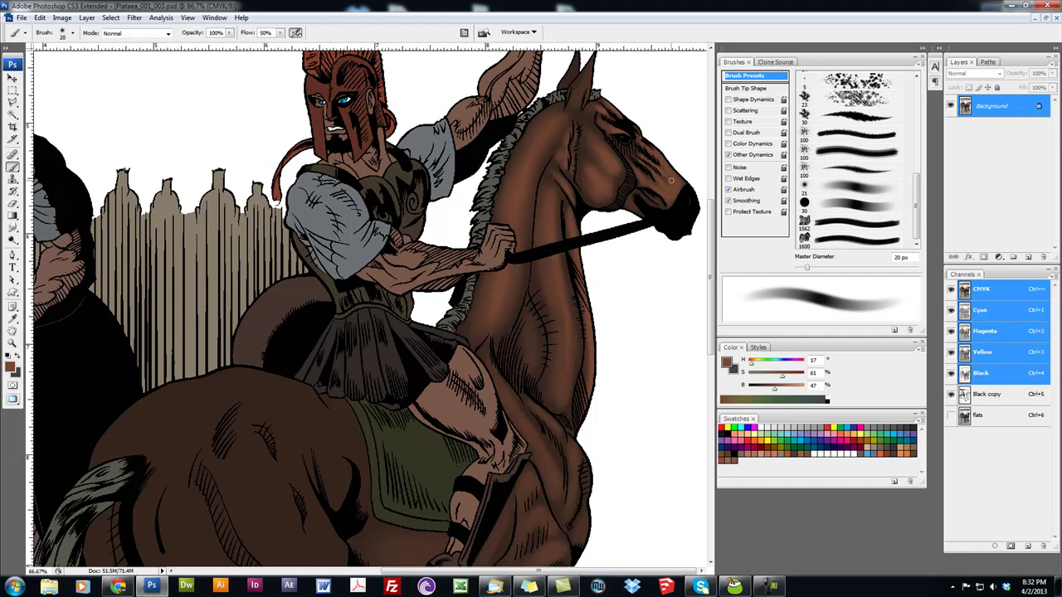
{"action": "key", "text": "bracketright"}
{"action": "key", "text": "bracketright"}
{"action": "key", "text": "bracketright"}
{"action": "key", "text": "bracketleft"}
{"action": "key", "text": "bracketleft"}
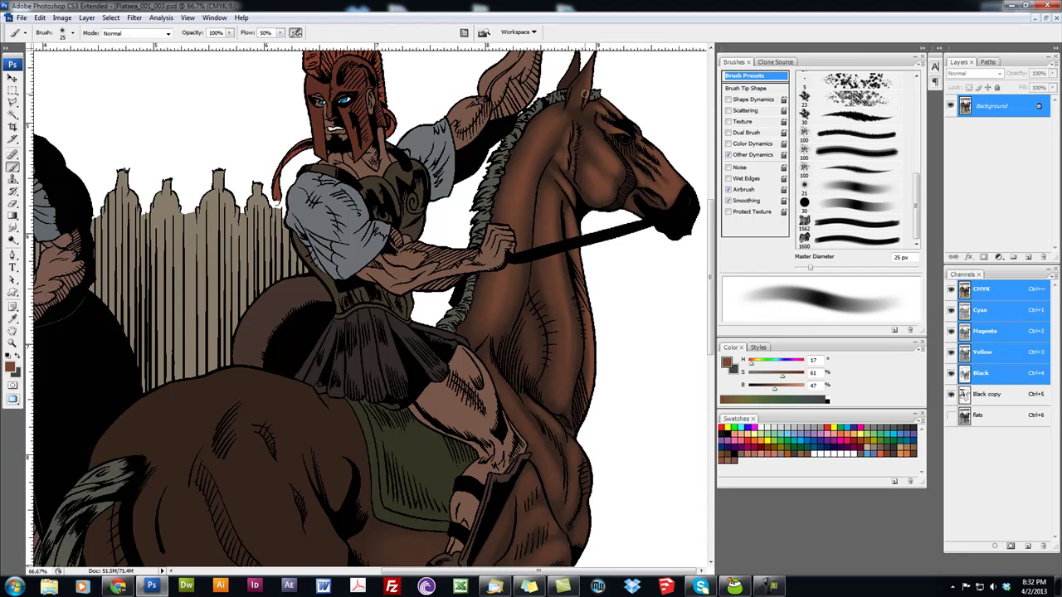
Step: Paint highlights along the horse's shoulder muscles in front of the rider's knee with a 15 to 25 px brush
{"action": "key", "text": "bracketright"}
{"action": "scroll", "coordinate": [557, 311], "scroll_direction": "down", "scroll_amount": 3}
{"action": "key", "text": "bracketleft"}
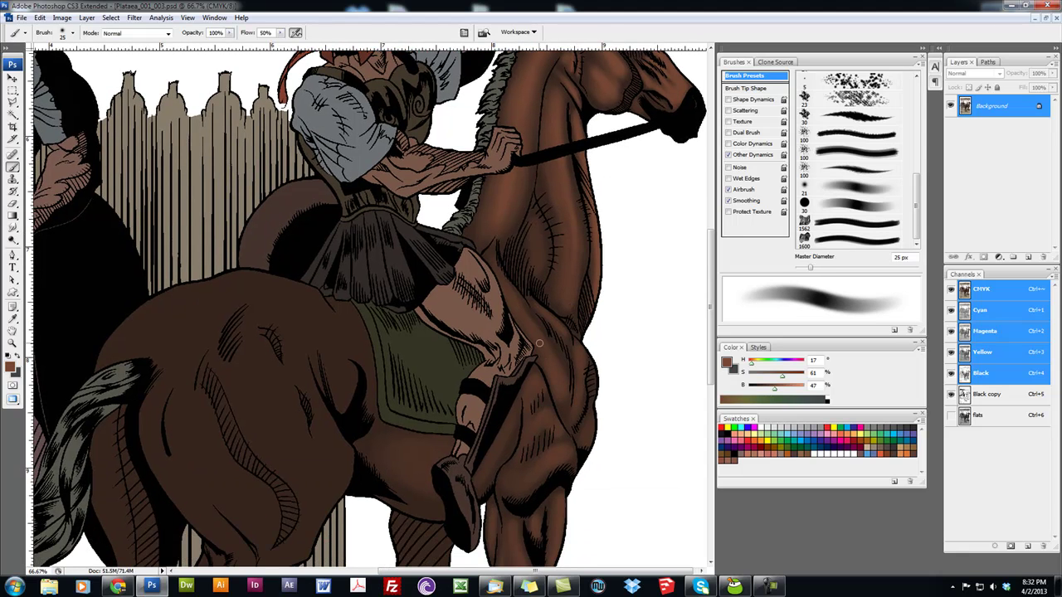
{"action": "left_click_drag", "start_coordinate": [541, 344], "coordinate": [557, 356]}
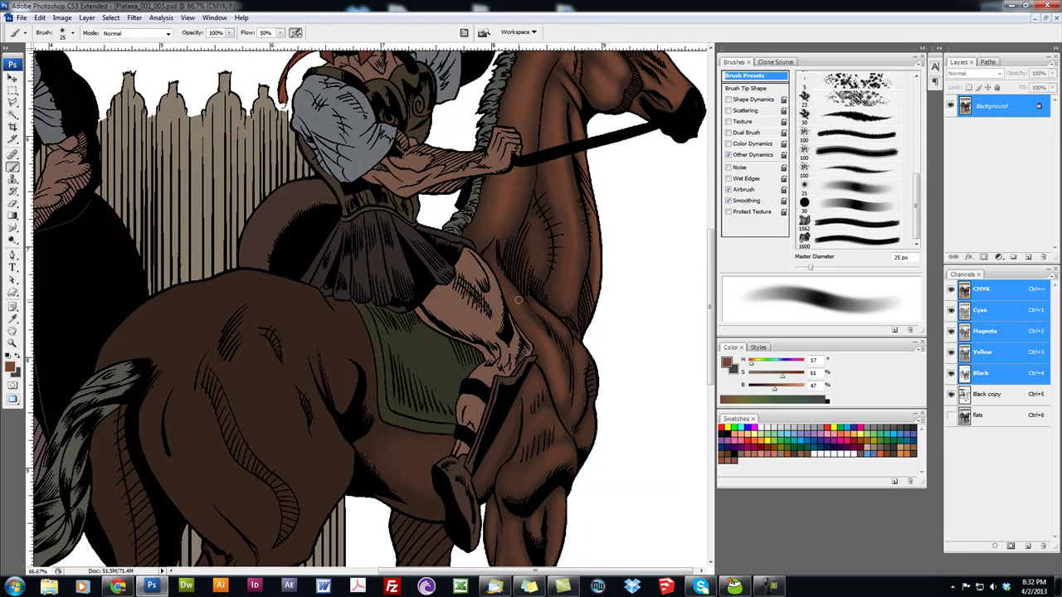
{"action": "key", "text": "bracketleft"}
{"action": "key", "text": "bracketleft"}
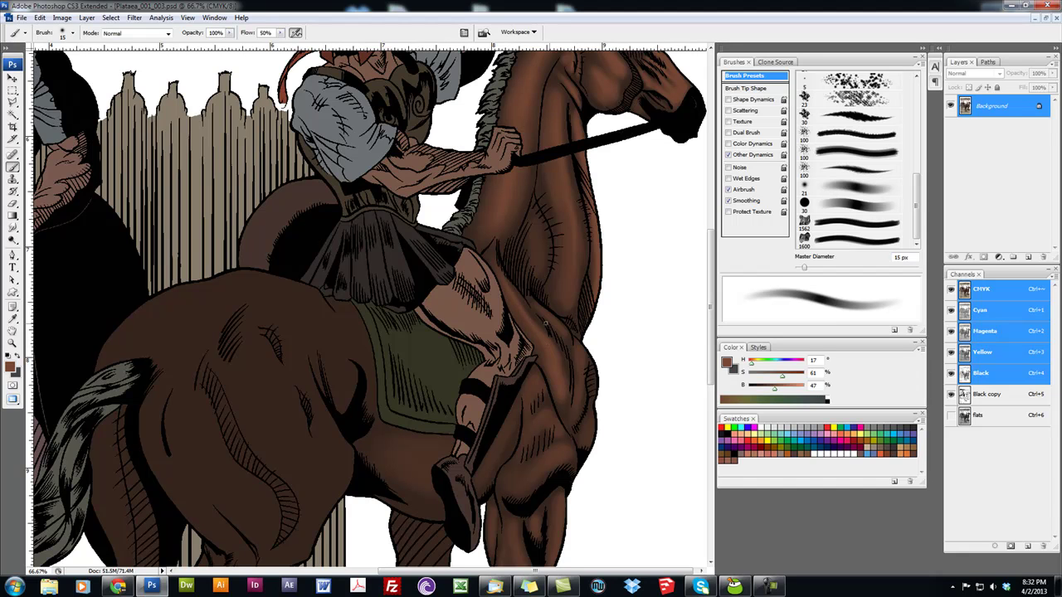
{"action": "key", "text": "bracketleft"}
{"action": "key", "text": "bracketright"}
{"action": "key", "text": "bracketright"}
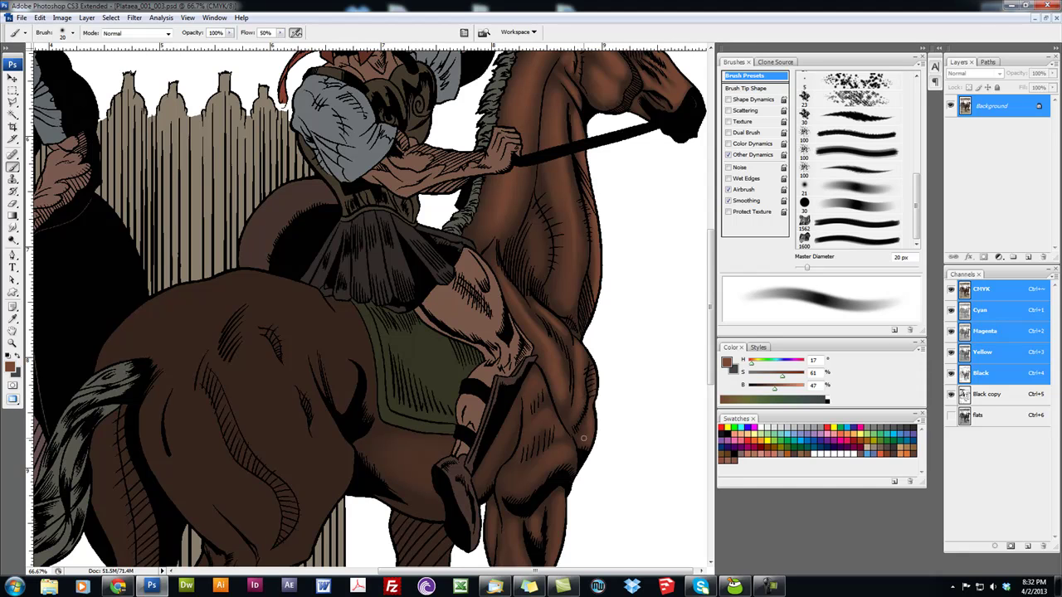
Step: Highlight the horse's chest and upper foreleg muscles with a 25 to 30 px brush
{"action": "left_click_drag", "start_coordinate": [585, 444], "coordinate": [583, 350]}
{"action": "key", "text": "bracketright"}
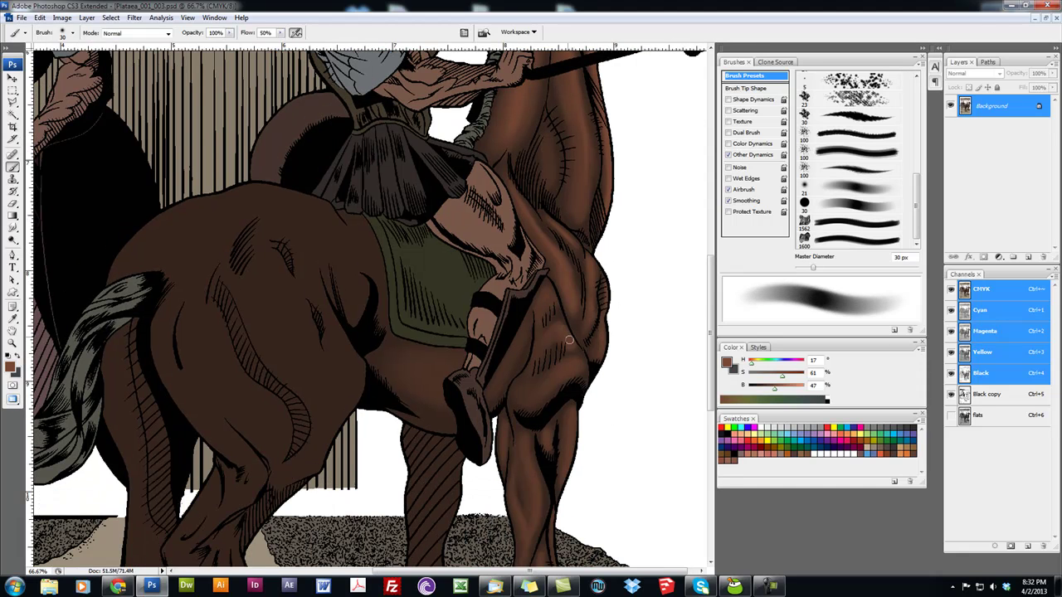
{"action": "key", "text": "bracketleft"}
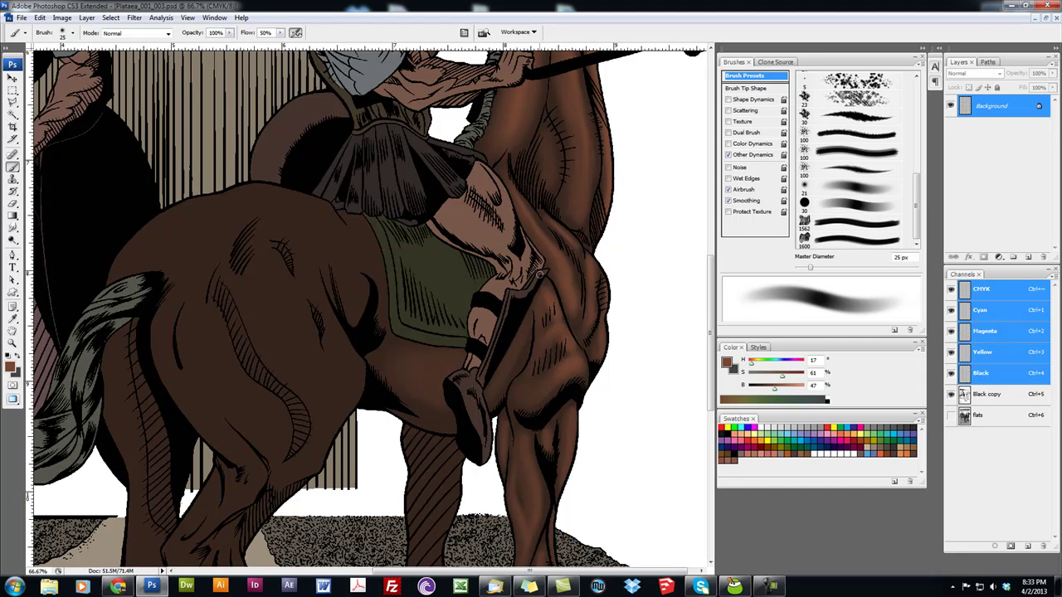
Step: Paint highlights down the horse's near foreleg to the hoof, reducing the brush from 20 px to 10 px
{"action": "scroll", "coordinate": [555, 320], "scroll_direction": "down", "scroll_amount": 3}
{"action": "key", "text": "bracketleft"}
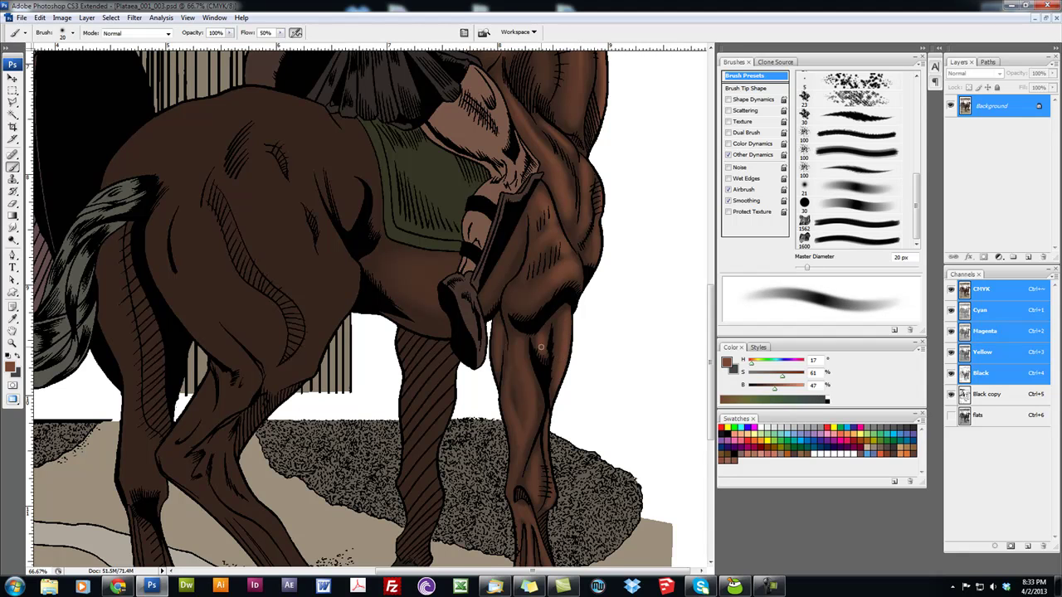
{"action": "scroll", "coordinate": [540, 348], "scroll_direction": "down", "scroll_amount": 3}
{"action": "key", "text": "bracketleft"}
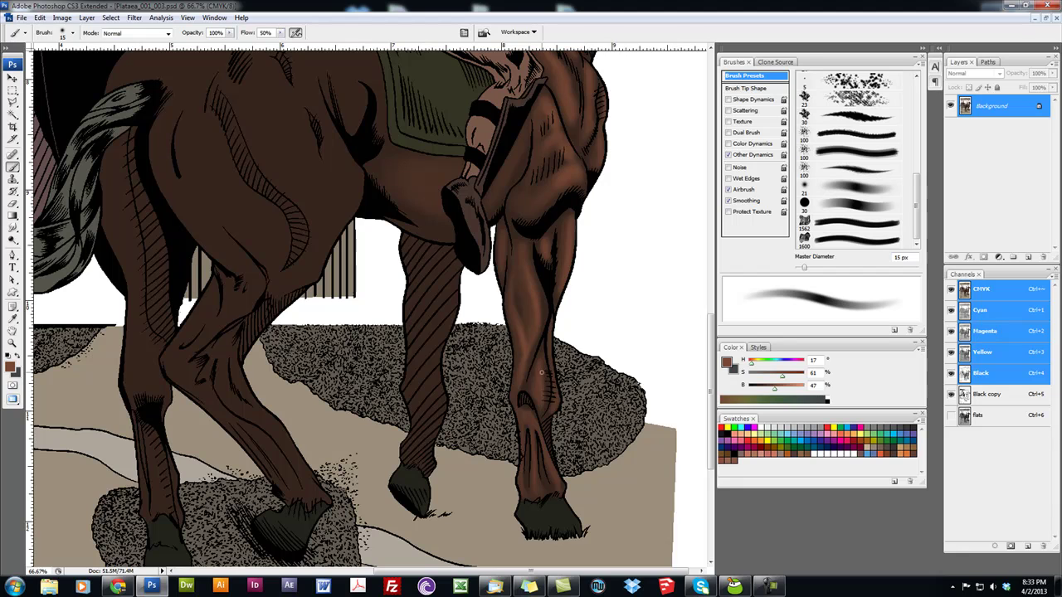
{"action": "left_click_drag", "start_coordinate": [555, 391], "coordinate": [551, 340]}
{"action": "key", "text": "bracketleft"}
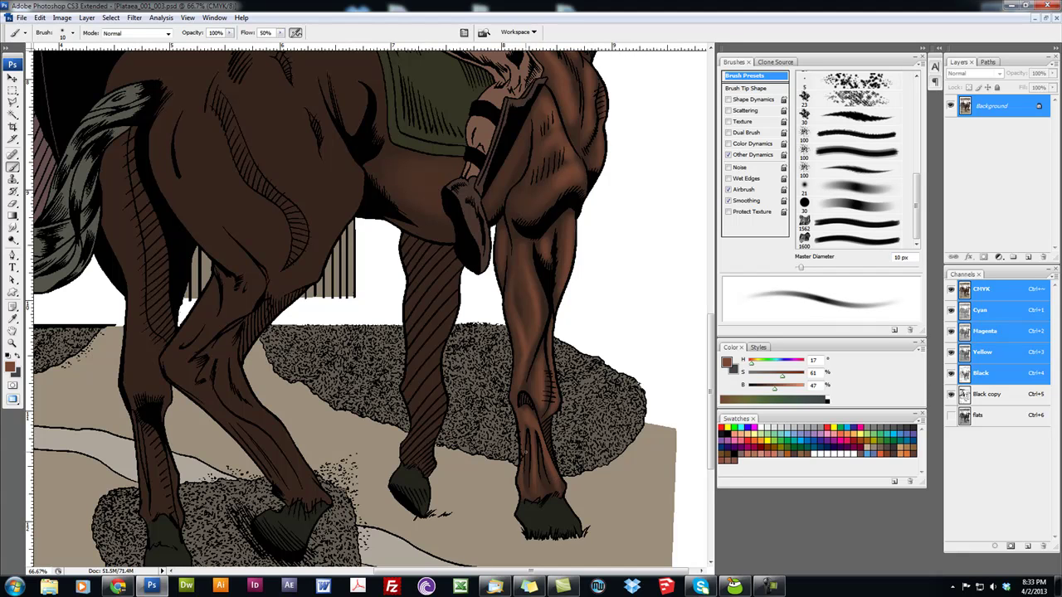
Step: Set the foreground color to a lighter brown with H 23, S 68, B 59 and resume the Brush tool at the horse's head
{"action": "scroll", "coordinate": [528, 356], "scroll_direction": "up", "scroll_amount": 10}
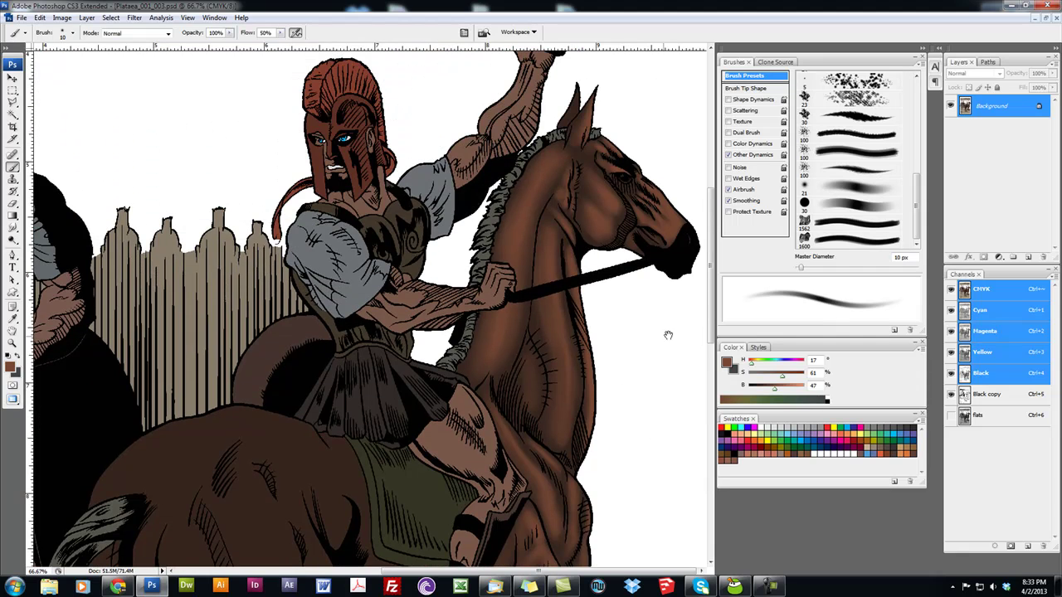
{"action": "left_click_drag", "start_coordinate": [668, 336], "coordinate": [619, 373]}
{"action": "left_click", "coordinate": [11, 367]}
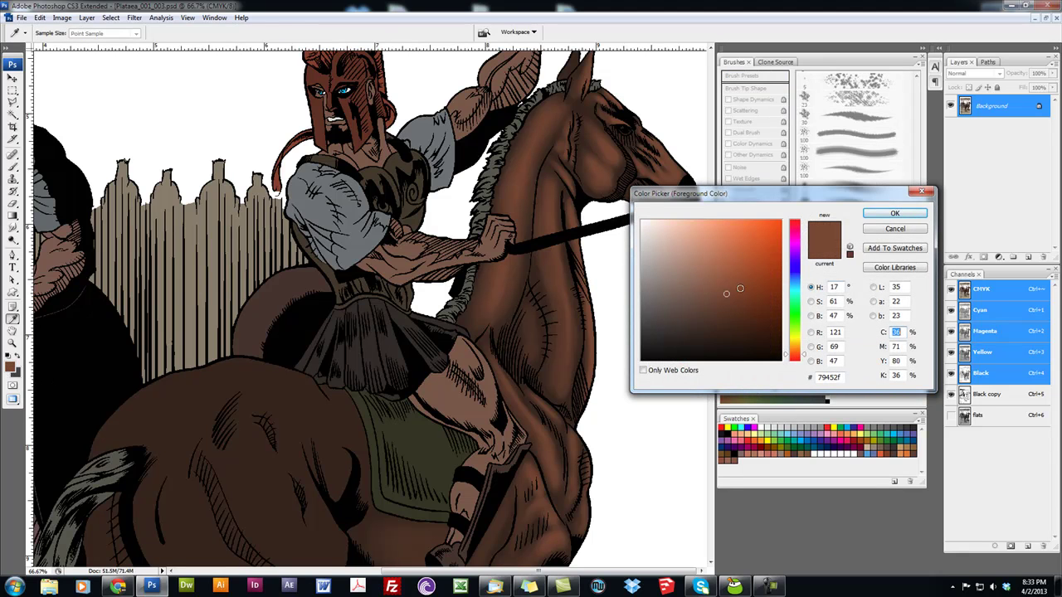
{"action": "left_click", "coordinate": [736, 278]}
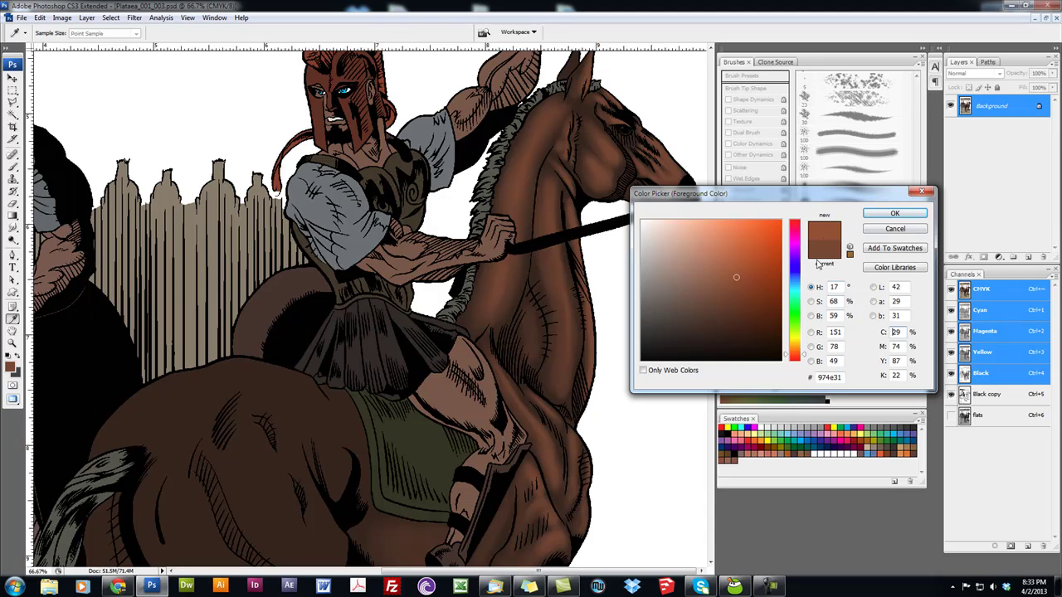
{"action": "left_click", "coordinate": [794, 354]}
{"action": "left_click_drag", "start_coordinate": [795, 355], "coordinate": [798, 355]}
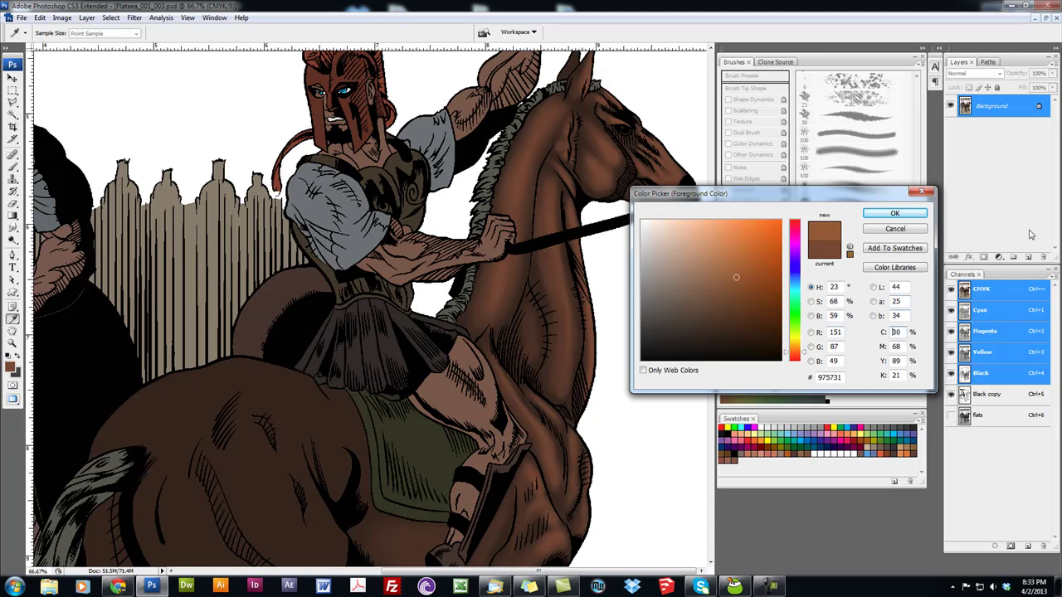
{"action": "left_click", "coordinate": [895, 214]}
{"action": "key", "text": "b"}
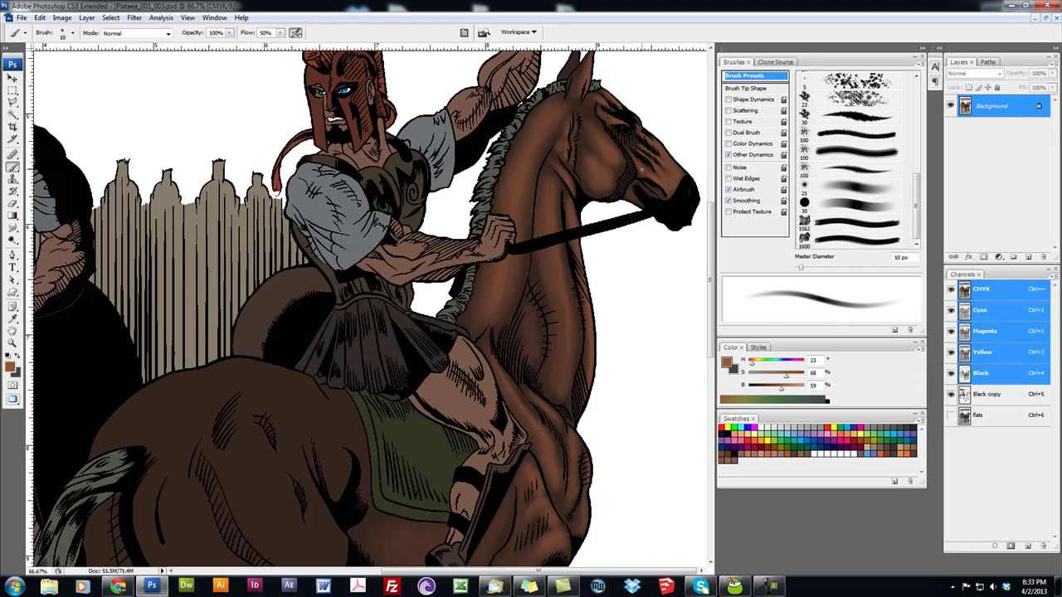
Step: Set the brush flow to 30% and paint lighter highlights along the horse's face and muzzle with an 8 to 15 px brush
{"action": "key", "text": "3"}
{"action": "key", "text": "bracketright"}
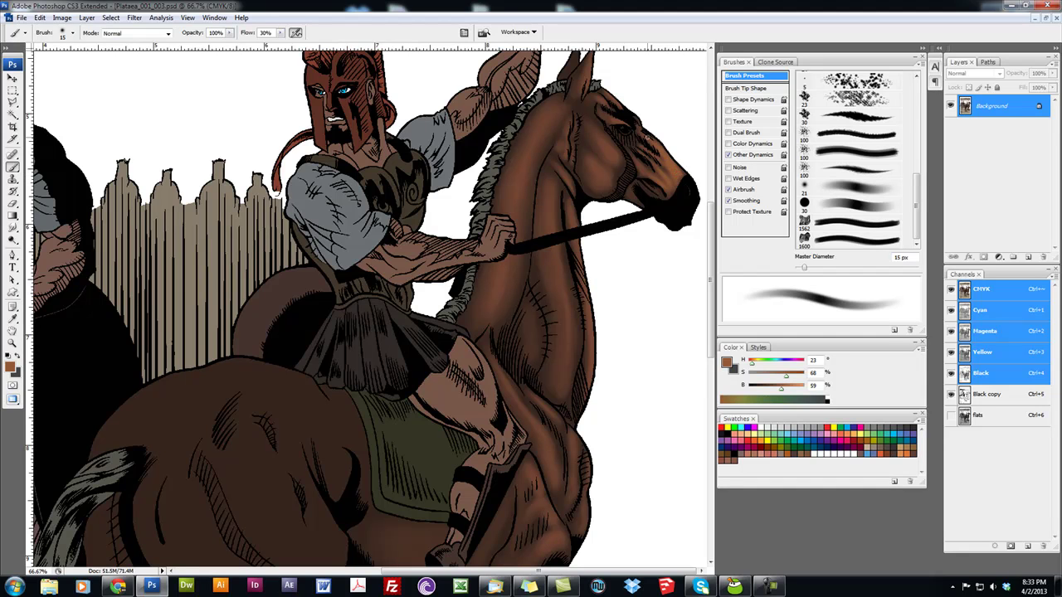
{"action": "key", "text": "bracketleft"}
{"action": "key", "text": "bracketleft"}
{"action": "key", "text": "bracketleft"}
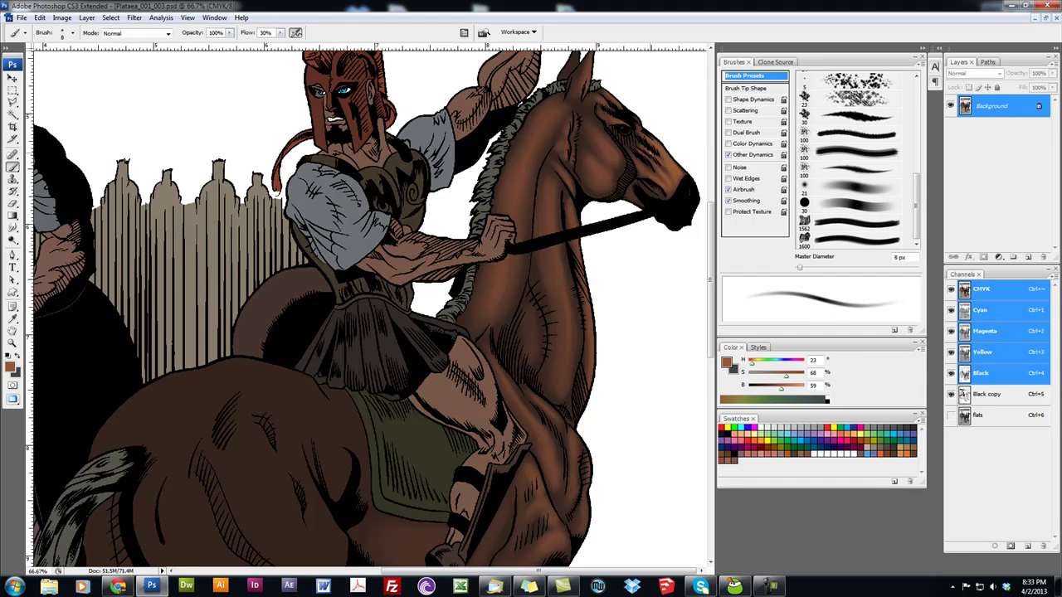
{"action": "key", "text": "bracketright"}
{"action": "key", "text": "bracketright"}
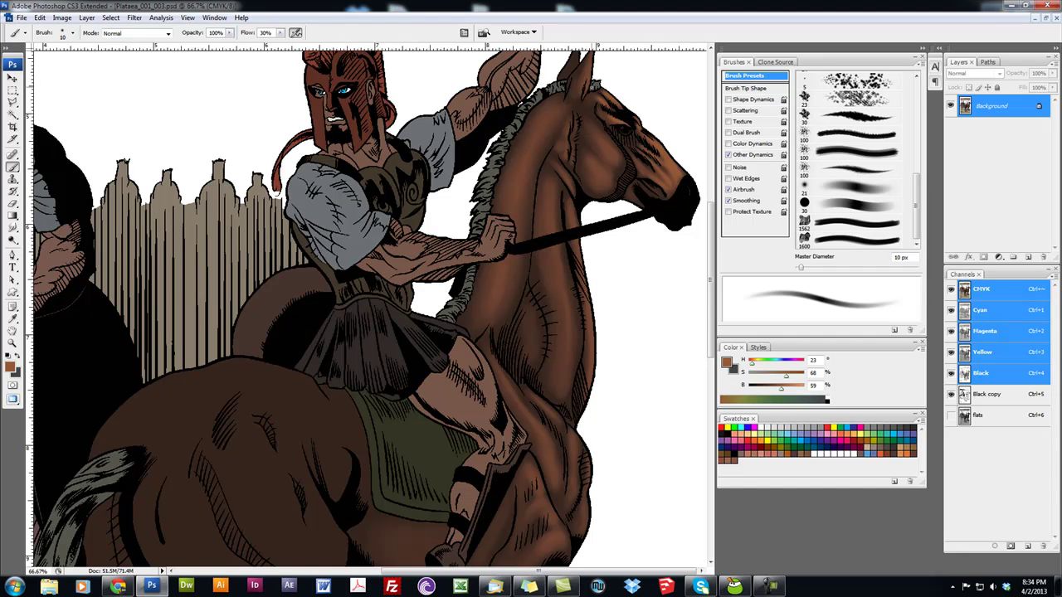
Step: Paint highlights on the horse's ear and upper neck, varying the brush between 15 and 35 px
{"action": "left_click_drag", "start_coordinate": [631, 251], "coordinate": [631, 291]}
{"action": "key", "text": "bracketright"}
{"action": "key", "text": "bracketright"}
{"action": "key", "text": "bracketright"}
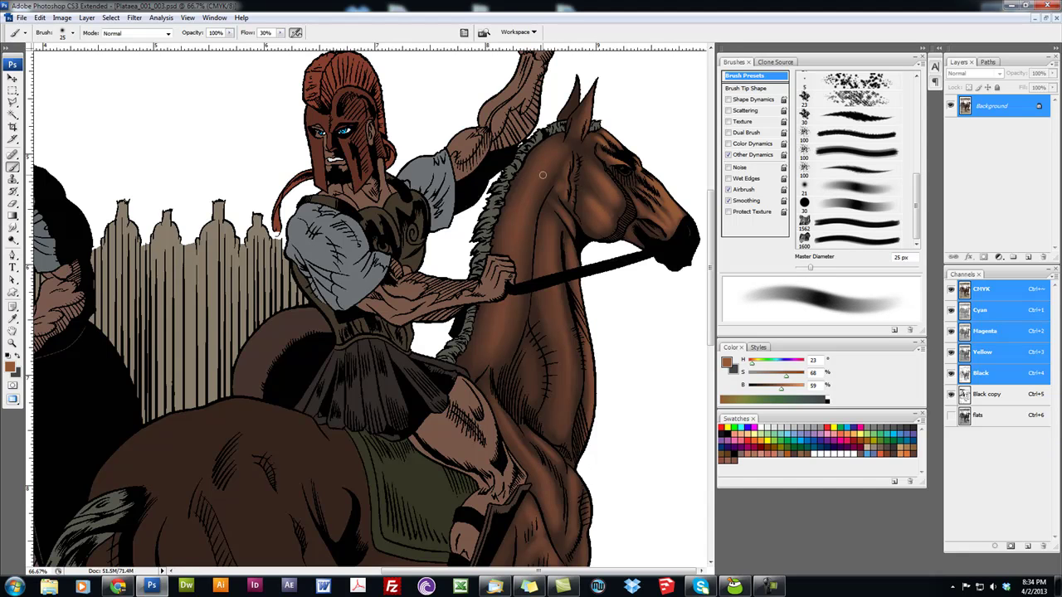
{"action": "key", "text": "bracketleft"}
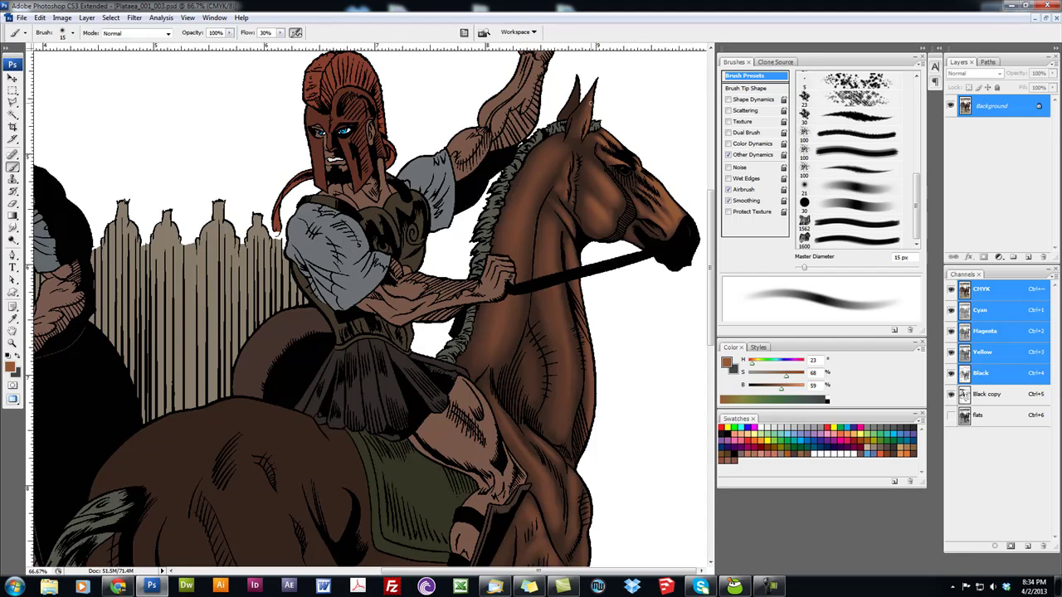
{"action": "key", "text": "bracketright"}
{"action": "key", "text": "bracketright"}
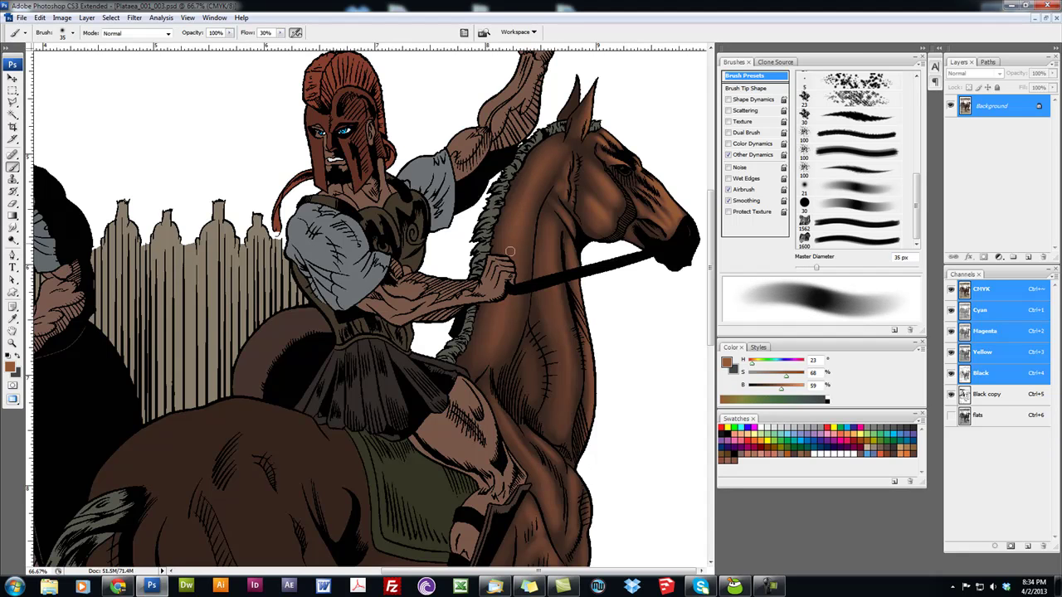
{"action": "key", "text": "bracketleft"}
{"action": "key", "text": "bracketleft"}
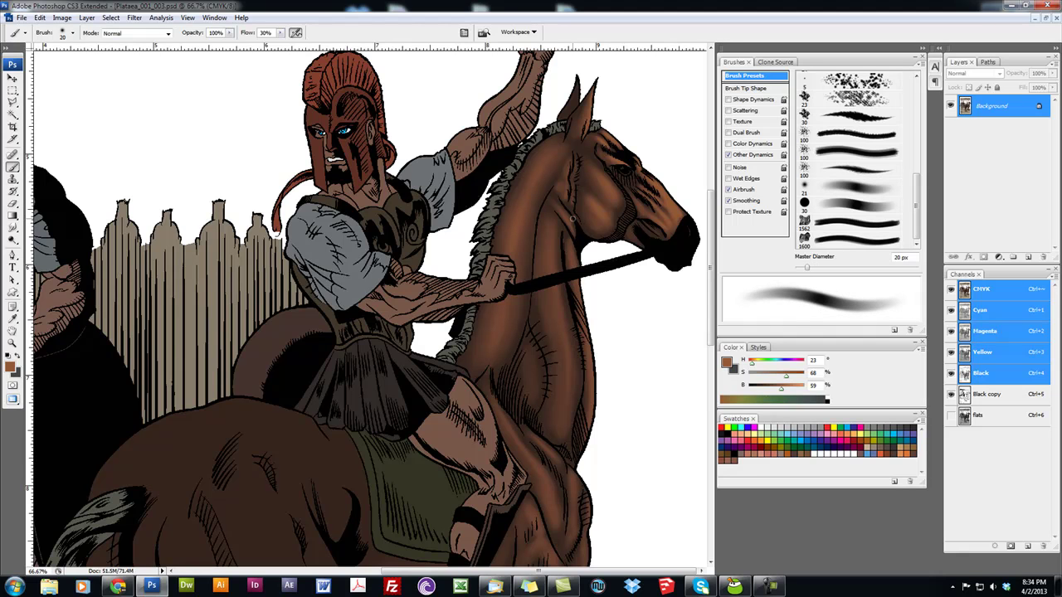
Step: Extend the highlights down the horse's neck and onto the chest with a 15 to 30 px brush
{"action": "scroll", "coordinate": [576, 252], "scroll_direction": "down", "scroll_amount": 3}
{"action": "key", "text": "bracketright"}
{"action": "key", "text": "bracketright"}
{"action": "key", "text": "bracketright"}
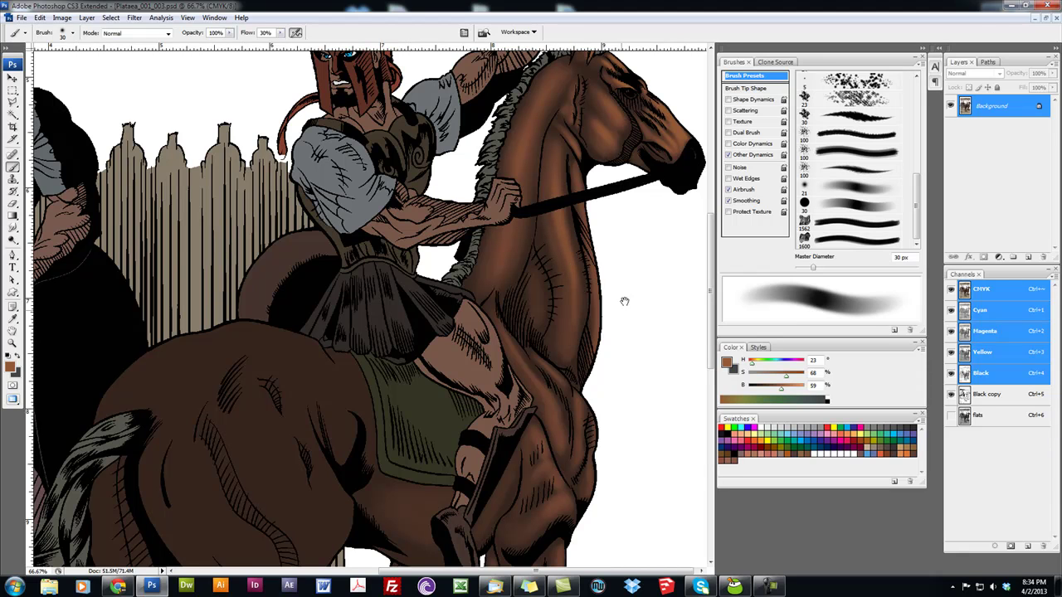
{"action": "scroll", "coordinate": [620, 320], "scroll_direction": "up", "scroll_amount": 3}
{"action": "key", "text": "bracketleft"}
{"action": "key", "text": "bracketleft"}
{"action": "key", "text": "bracketleft"}
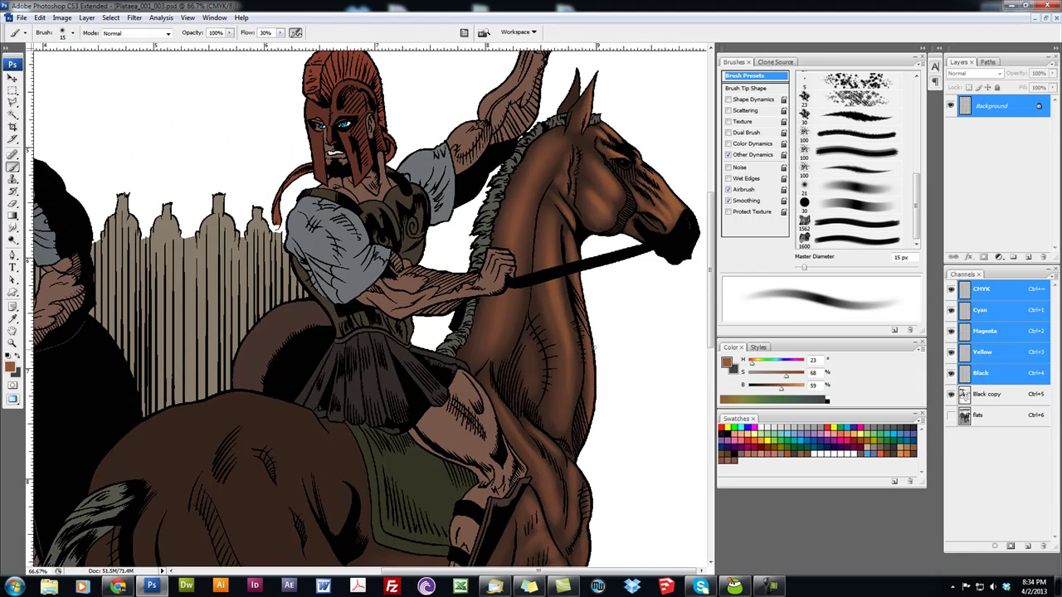
{"action": "scroll", "coordinate": [640, 398], "scroll_direction": "down", "scroll_amount": 5}
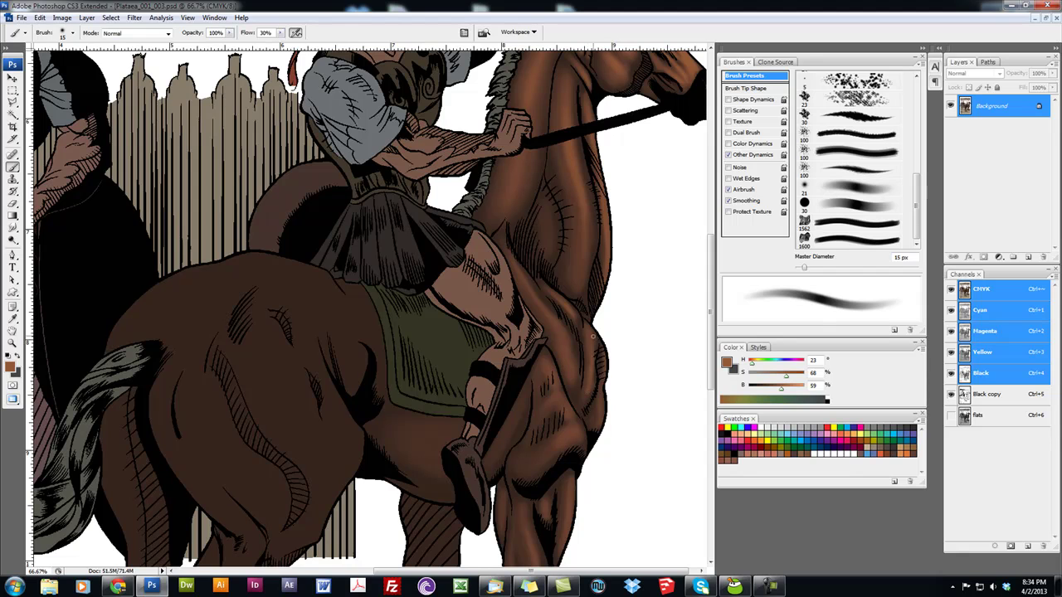
{"action": "key", "text": "bracketright"}
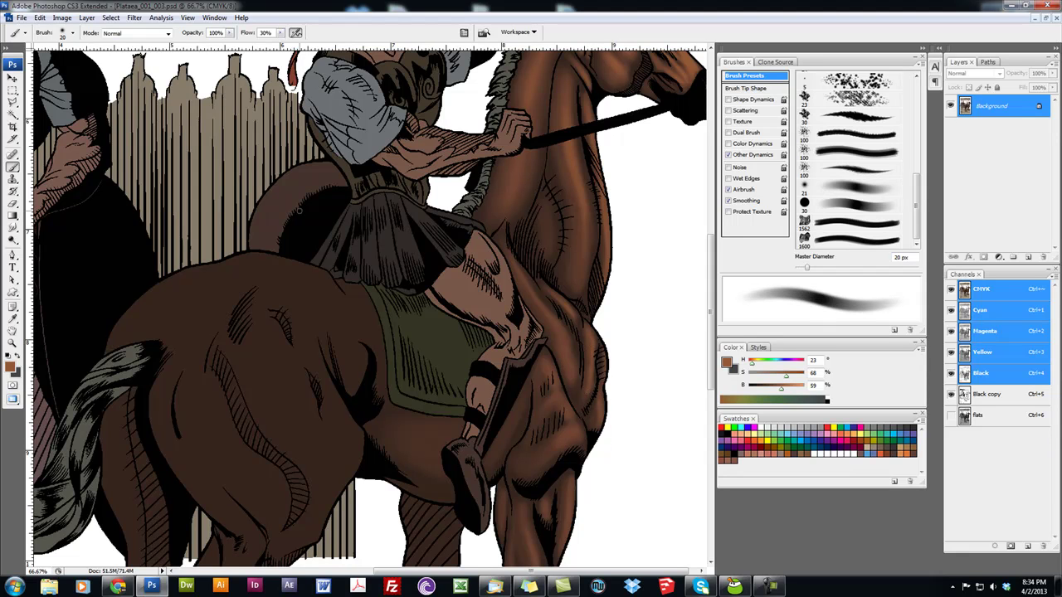
Step: Set the foreground color to a brighter reddish brown with H 17, S 71, B 69
{"action": "left_click", "coordinate": [10, 366]}
{"action": "left_click", "coordinate": [799, 356]}
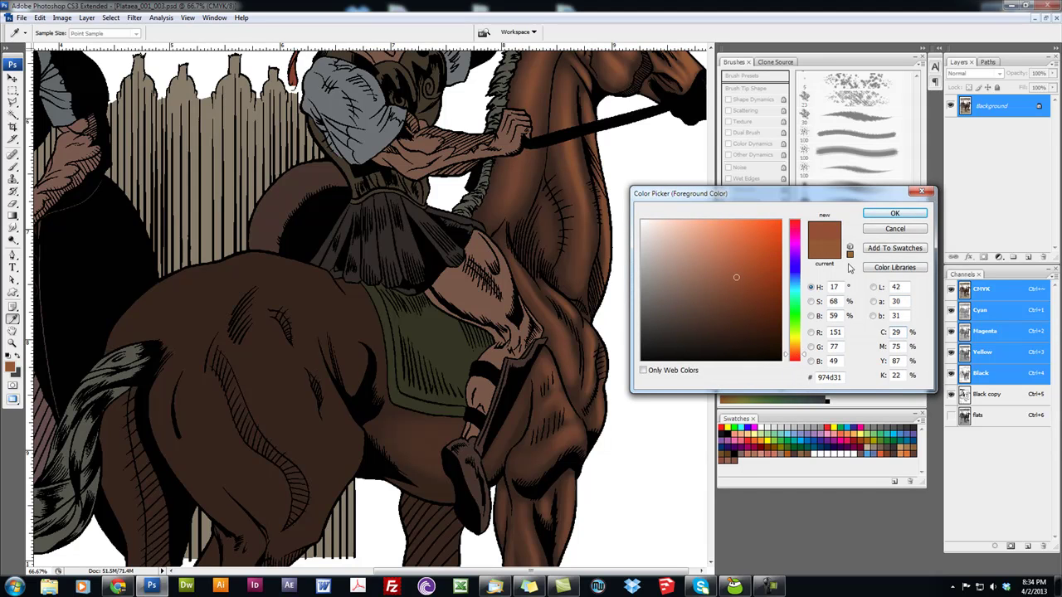
{"action": "left_click", "coordinate": [741, 264]}
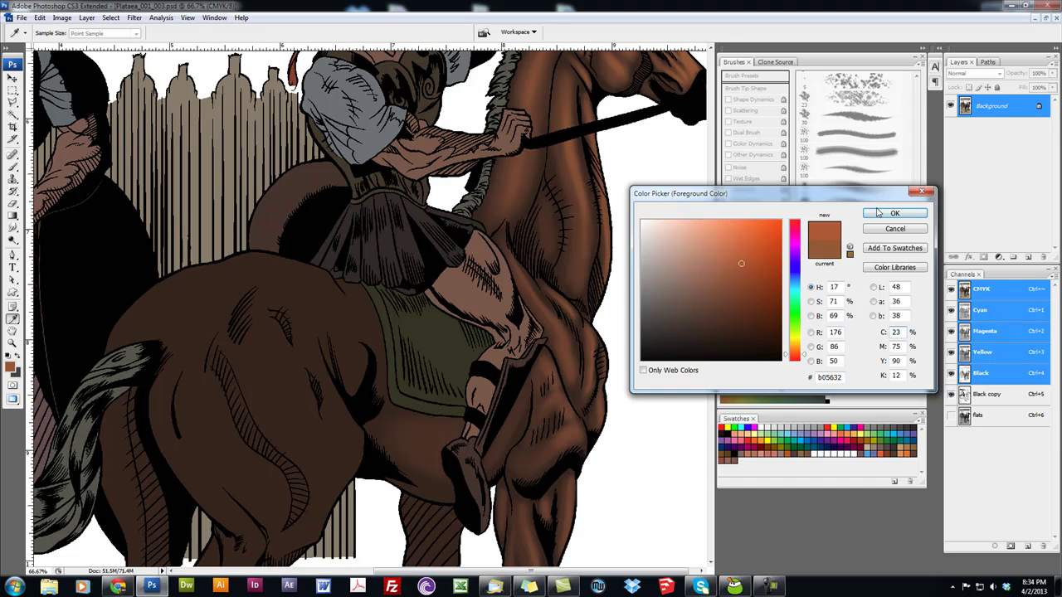
{"action": "left_click", "coordinate": [887, 213]}
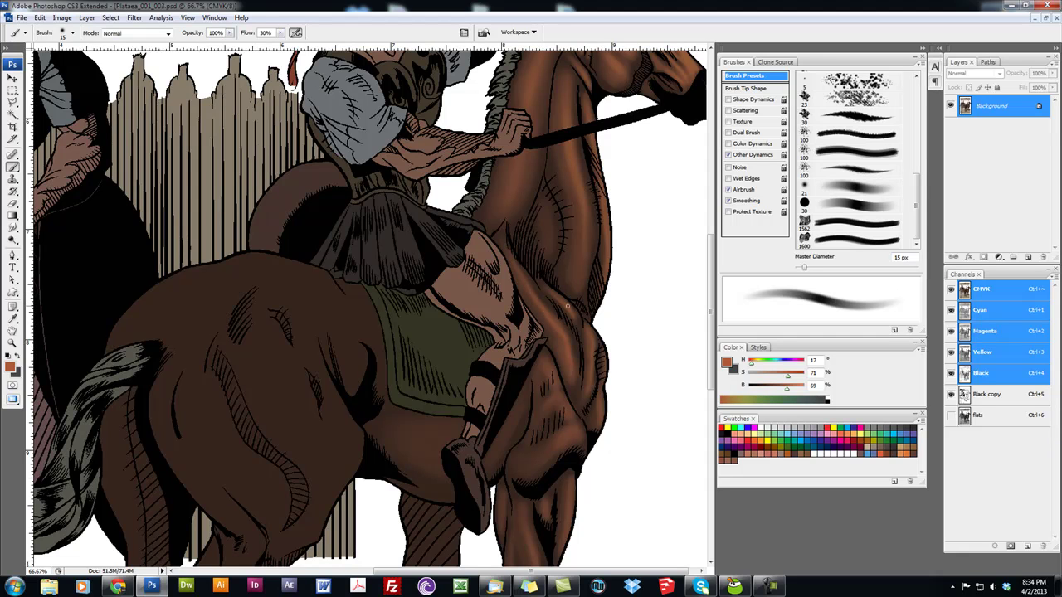
Step: Add brighter highlights to the horse's shoulder and neck muscles with an 8 to 15 px brush
{"action": "key", "text": "bracketleft"}
{"action": "key", "text": "bracketleft"}
{"action": "key", "text": "bracketleft"}
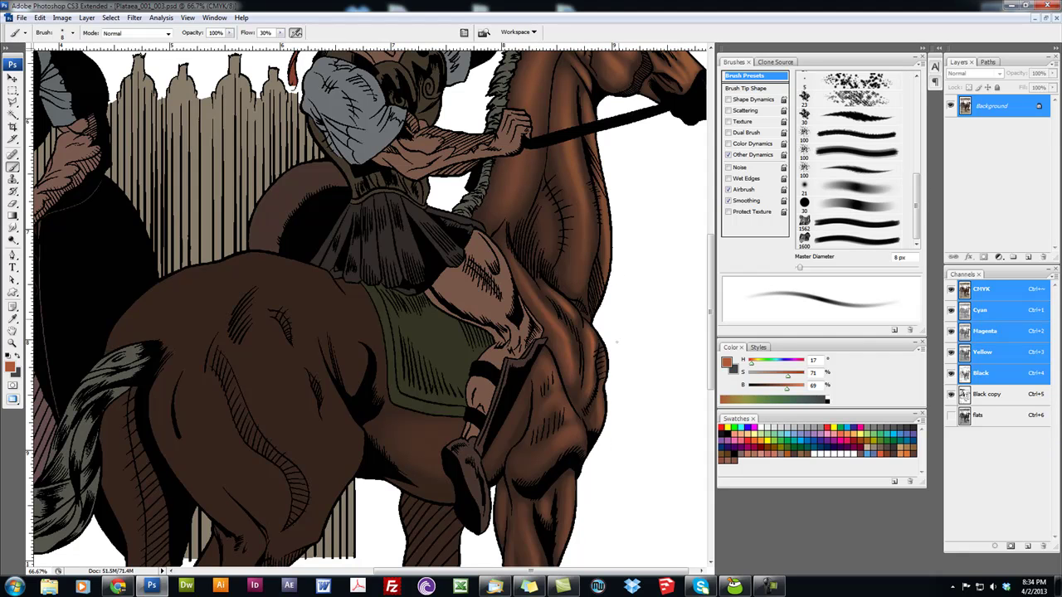
{"action": "scroll", "coordinate": [656, 259], "scroll_direction": "up", "scroll_amount": 2}
{"action": "key", "text": "bracketright"}
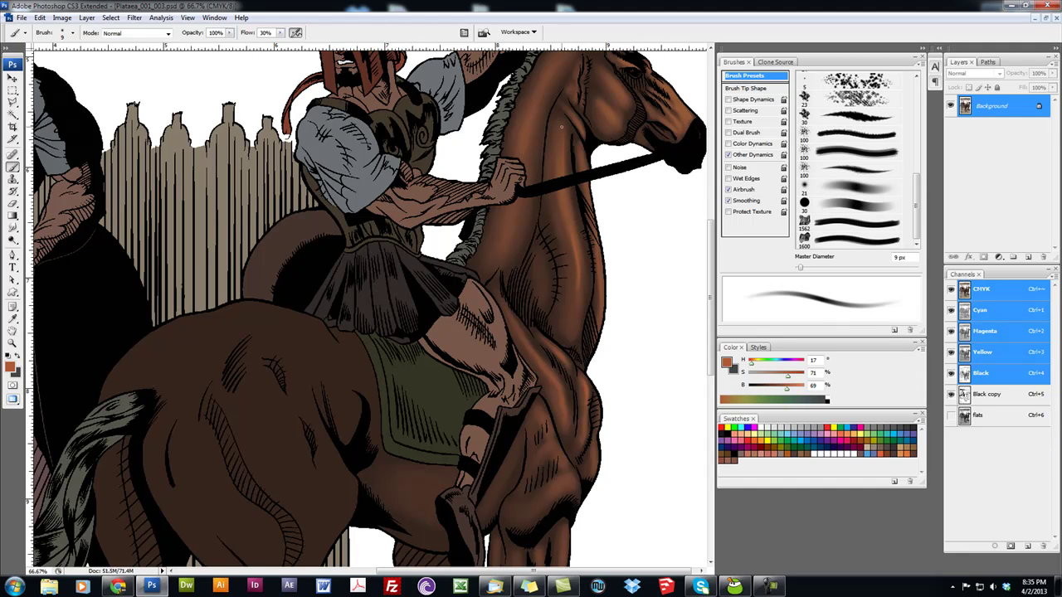
{"action": "key", "text": "bracketright"}
{"action": "scroll", "coordinate": [640, 368], "scroll_direction": "up", "scroll_amount": 2}
Step: Highlight the horse's chest and upper foreleg muscles below the rider's knee with a 10 to 30 px brush
{"action": "scroll", "coordinate": [640, 280], "scroll_direction": "down", "scroll_amount": 5}
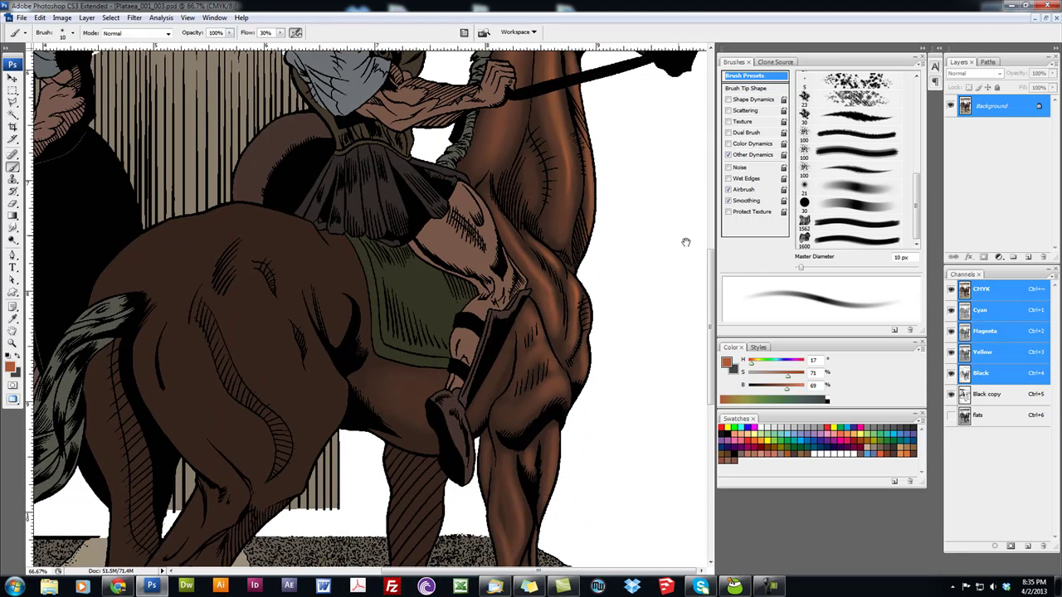
{"action": "key", "text": "bracketright"}
{"action": "key", "text": "bracketleft"}
{"action": "left_click_drag", "start_coordinate": [615, 365], "coordinate": [619, 294]}
{"action": "key", "text": "bracketright"}
{"action": "key", "text": "bracketright"}
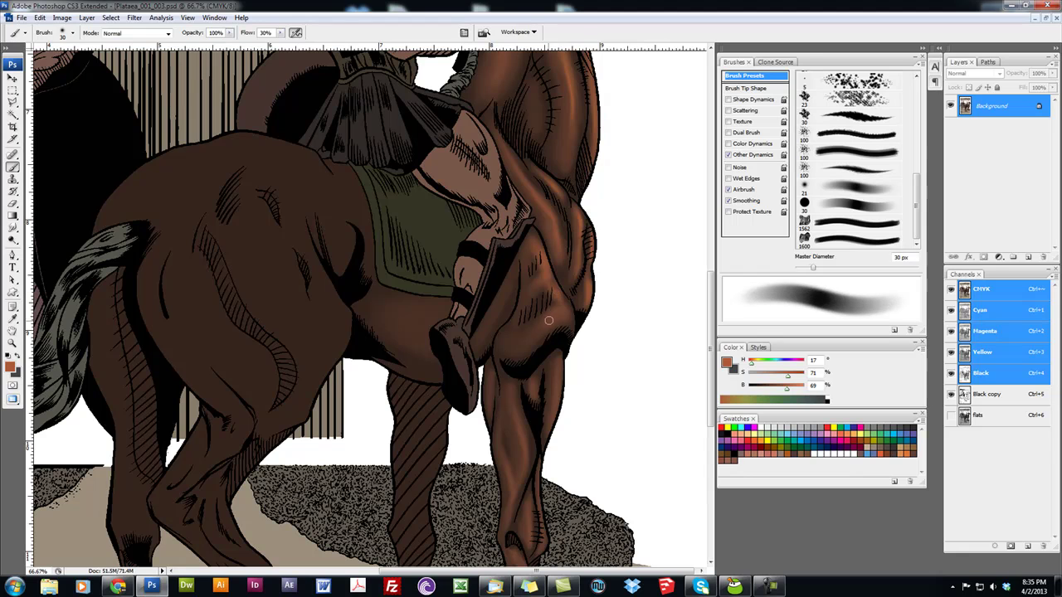
{"action": "left_click_drag", "start_coordinate": [551, 320], "coordinate": [543, 331]}
{"action": "key", "text": "bracketleft"}
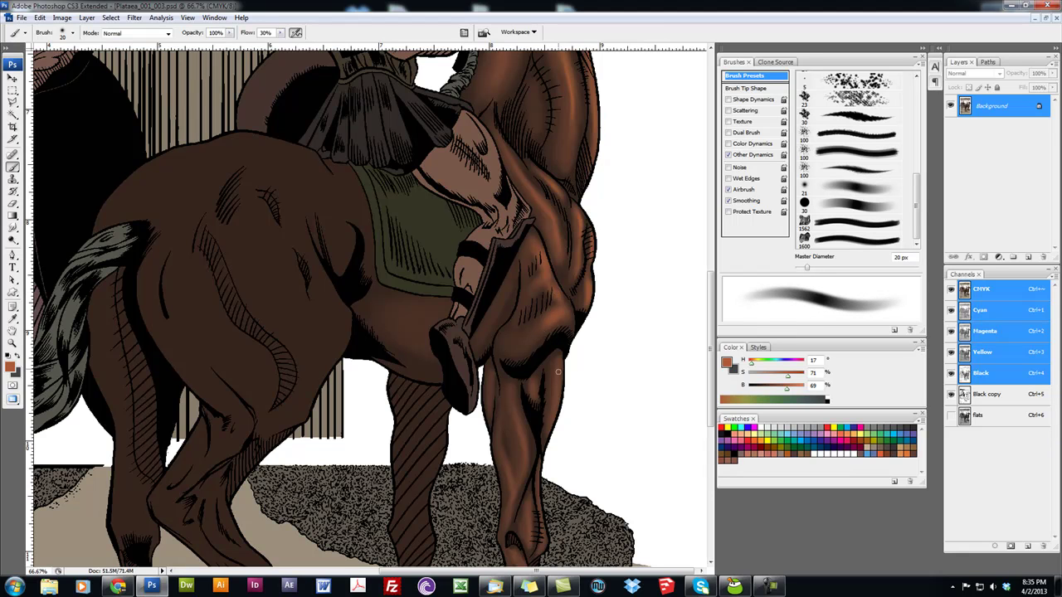
Step: Paint highlights along the middle of the horse's near foreleg with a 9 to 20 px brush
{"action": "key", "text": "bracketleft"}
{"action": "left_click_drag", "start_coordinate": [670, 498], "coordinate": [703, 332]}
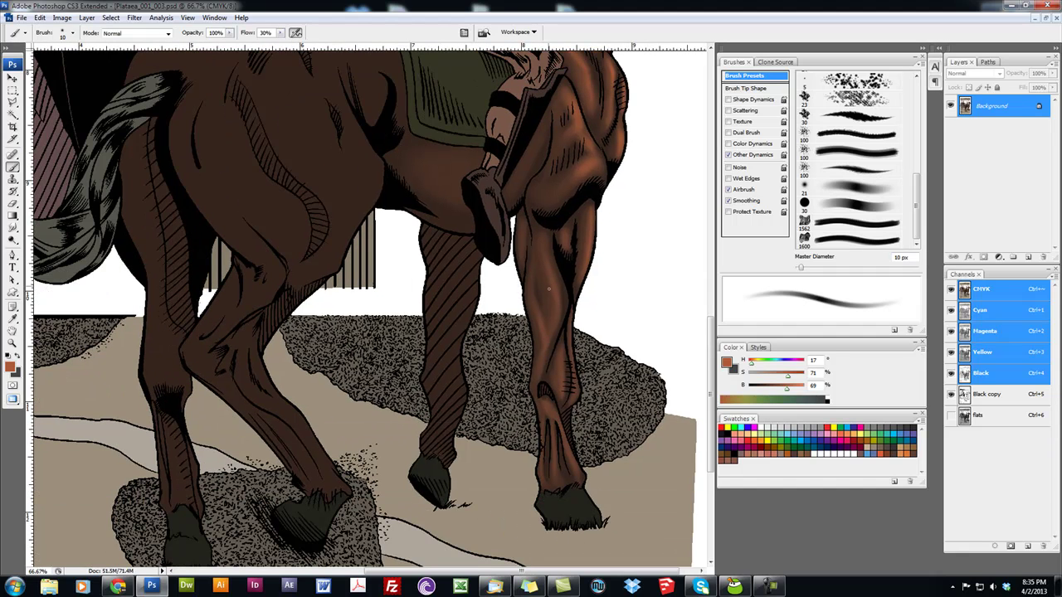
{"action": "key", "text": "bracketright"}
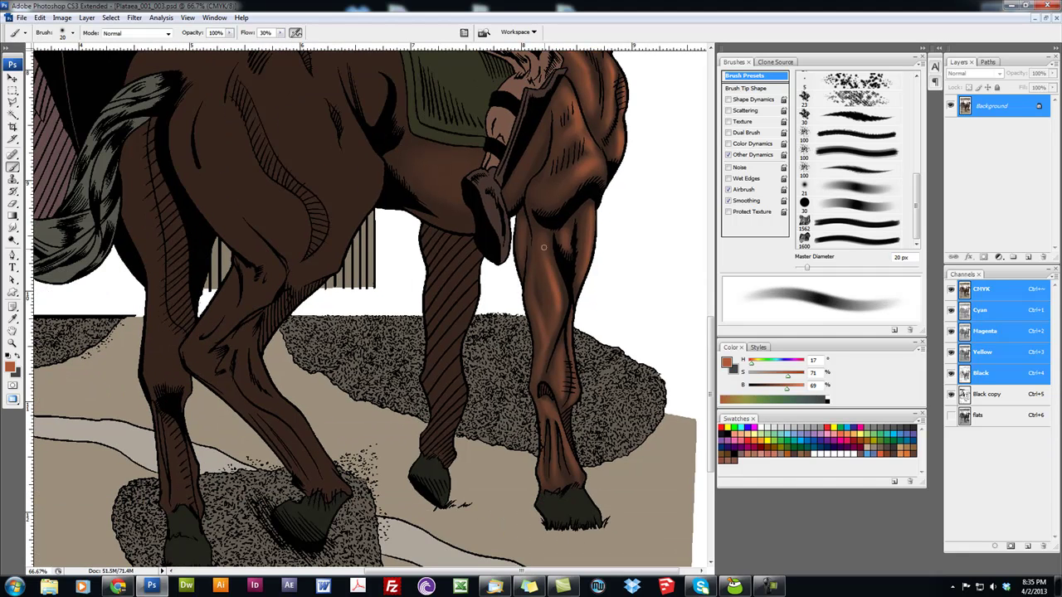
{"action": "key", "text": "bracketleft"}
{"action": "key", "text": "bracketleft"}
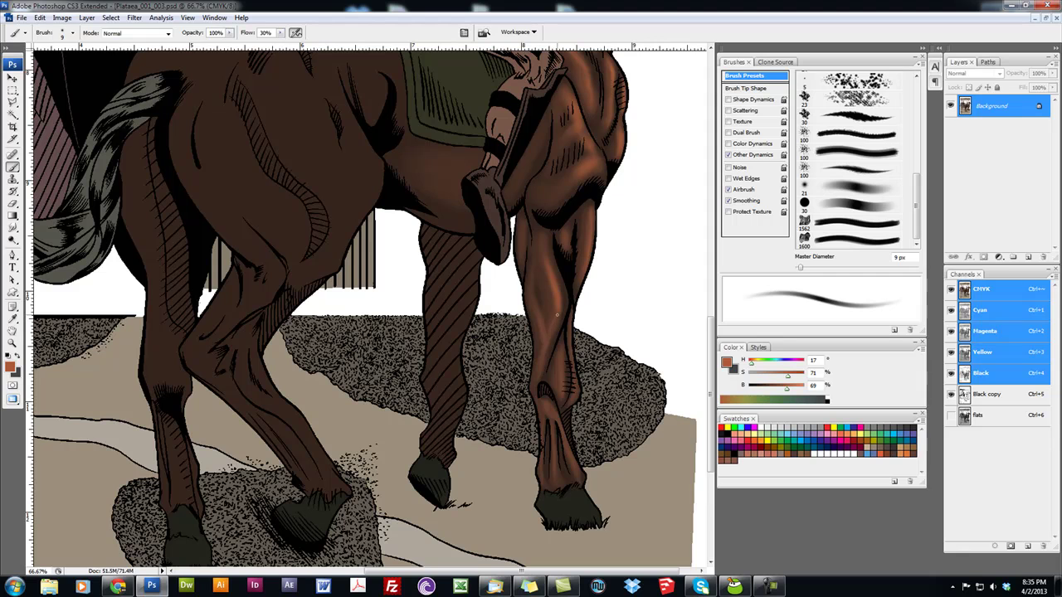
Step: Highlight the tendons of the near foreleg from the knee down to the hoof with an 8 to 20 px brush
{"action": "left_click_drag", "start_coordinate": [533, 272], "coordinate": [544, 210]}
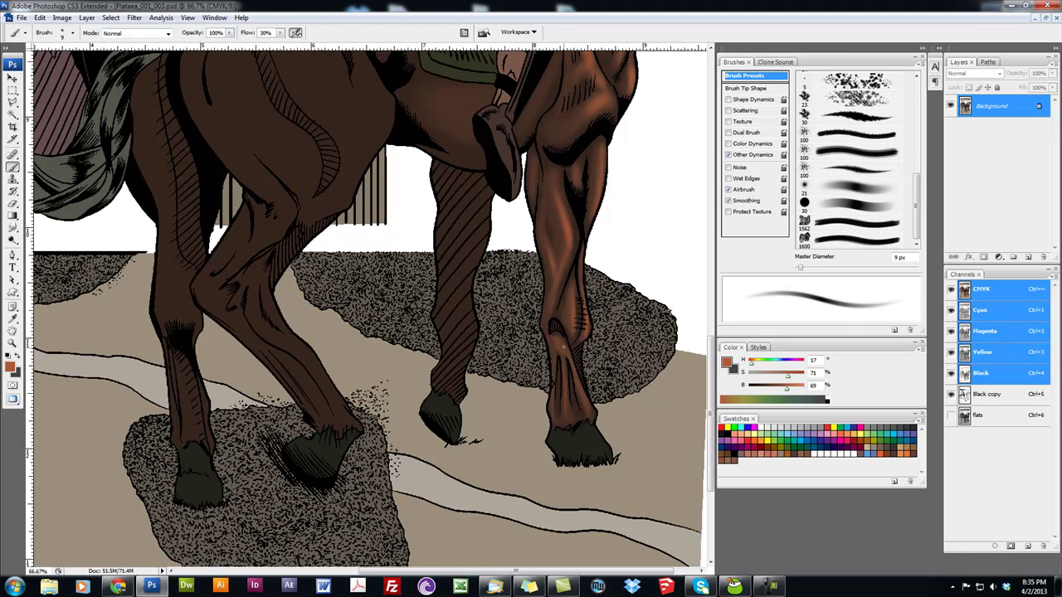
{"action": "mouse_move", "coordinate": [586, 401]}
{"action": "left_mouse_down"}
{"action": "mouse_move", "coordinate": [593, 427]}
{"action": "mouse_move", "coordinate": [562, 375]}
{"action": "left_mouse_up"}
{"action": "key", "text": "bracketleft"}
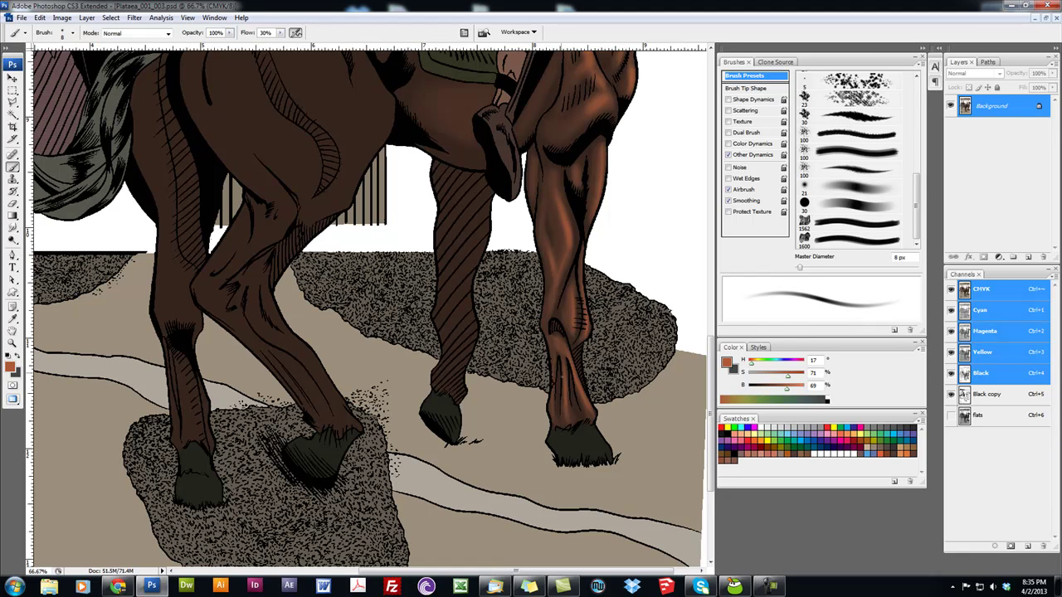
{"action": "key", "text": "bracketright"}
{"action": "key", "text": "bracketright"}
{"action": "key", "text": "bracketright"}
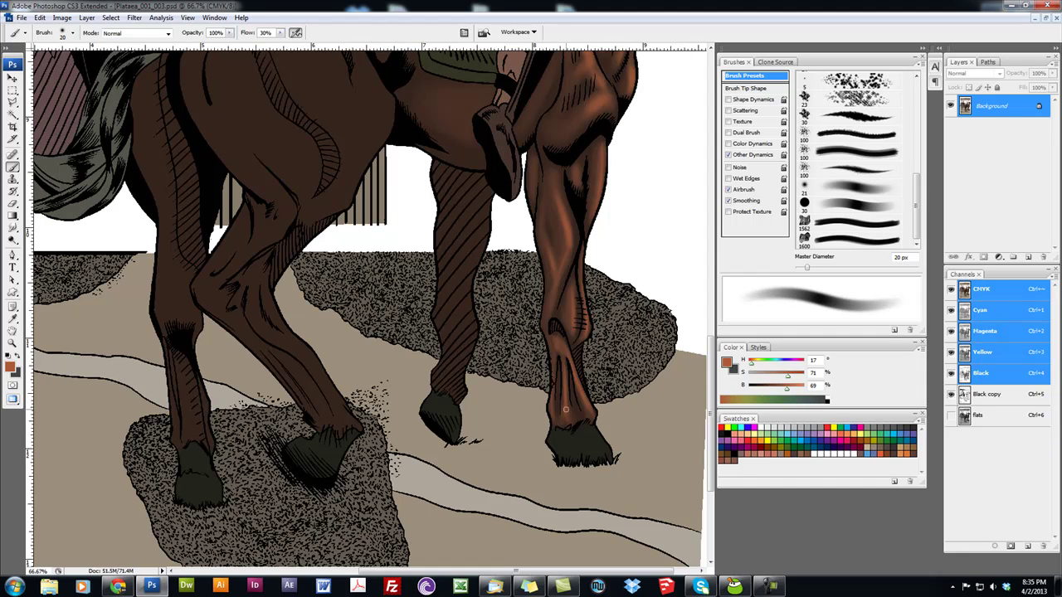
{"action": "left_click_drag", "start_coordinate": [554, 421], "coordinate": [568, 407]}
Step: Touch up the highlights on the near foreleg at 10 px and on the upper foreleg muscle at 35 px
{"action": "left_click_drag", "start_coordinate": [676, 307], "coordinate": [636, 381]}
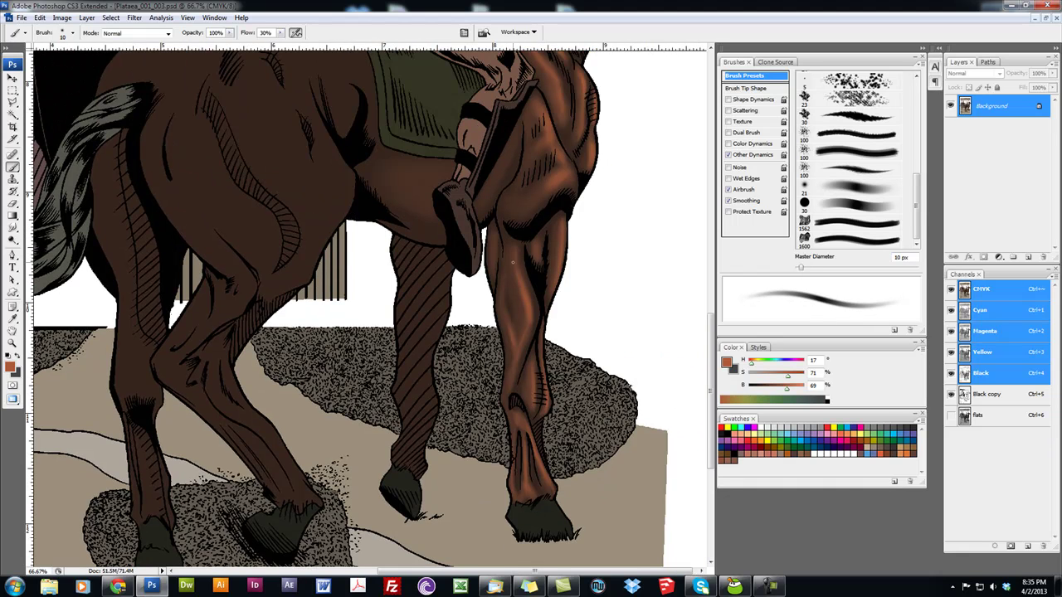
{"action": "left_click_drag", "start_coordinate": [544, 202], "coordinate": [537, 276]}
{"action": "key", "text": "bracketright"}
{"action": "key", "text": "bracketright"}
{"action": "key", "text": "bracketright"}
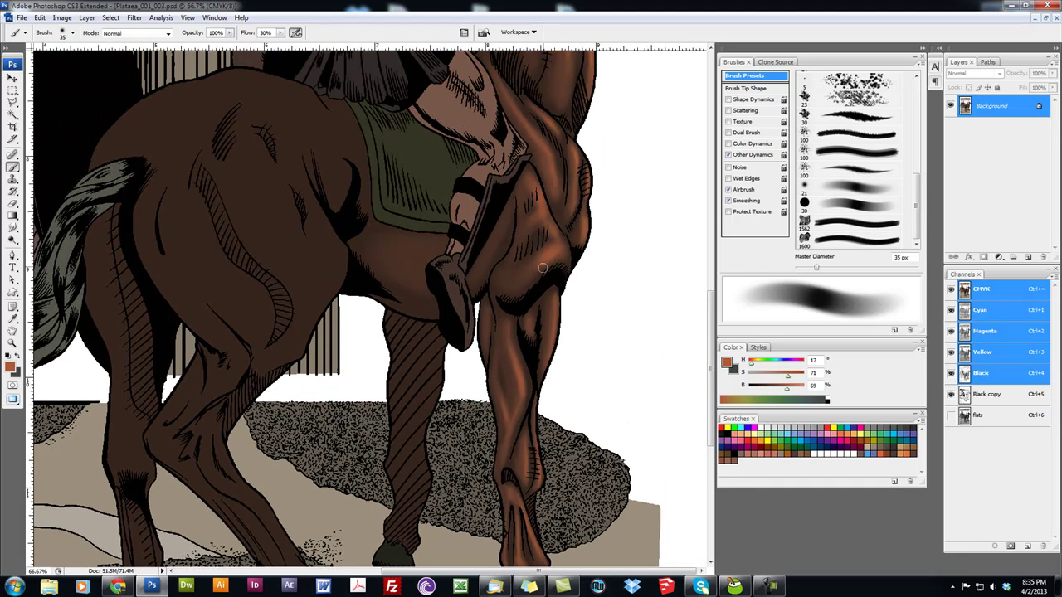
{"action": "left_click_drag", "start_coordinate": [537, 215], "coordinate": [537, 251]}
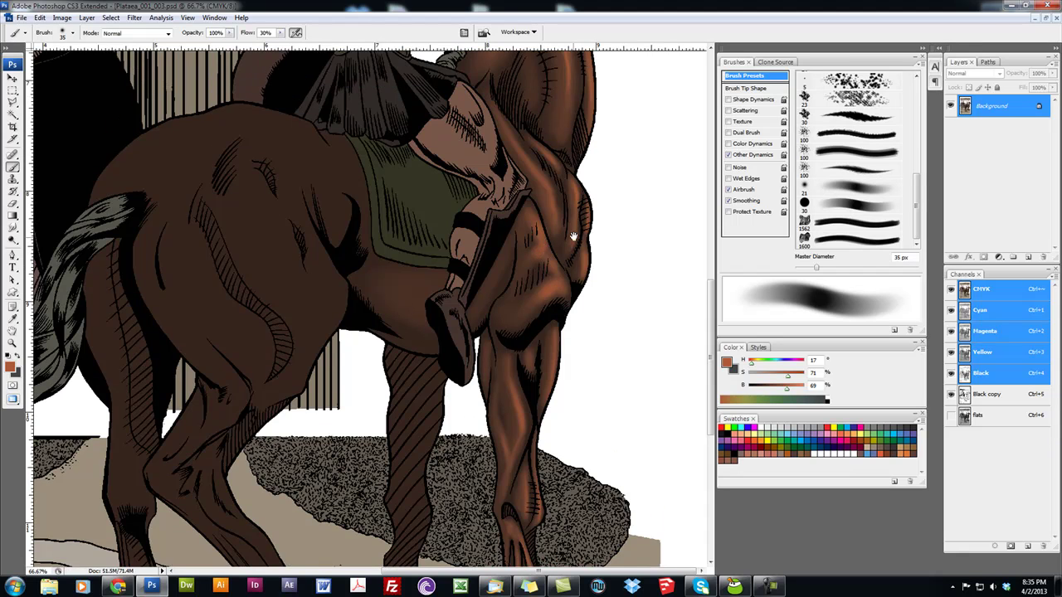
Step: Return to the horse's head, reduce the brush to 9 px and set the foreground color to H 17, S 60, B 78
{"action": "scroll", "coordinate": [569, 249], "scroll_direction": "up", "scroll_amount": 3}
{"action": "scroll", "coordinate": [541, 260], "scroll_direction": "up", "scroll_amount": 4}
{"action": "key", "text": "bracketleft"}
{"action": "key", "text": "bracketleft"}
{"action": "key", "text": "bracketleft"}
{"action": "key", "text": "bracketleft"}
{"action": "left_click", "coordinate": [10, 366]}
{"action": "left_click", "coordinate": [725, 250]}
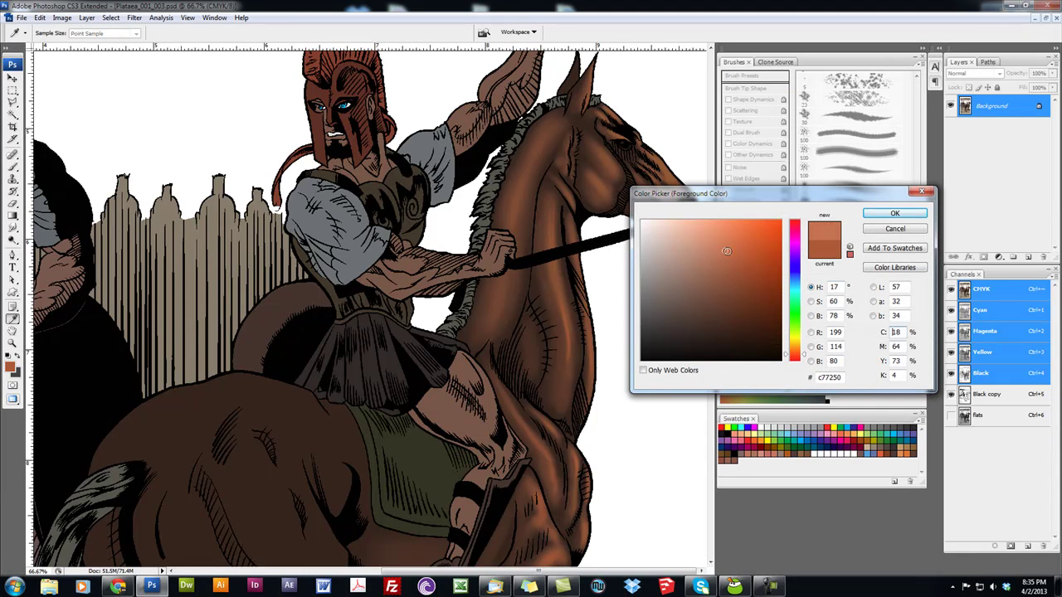
{"action": "left_click", "coordinate": [893, 213]}
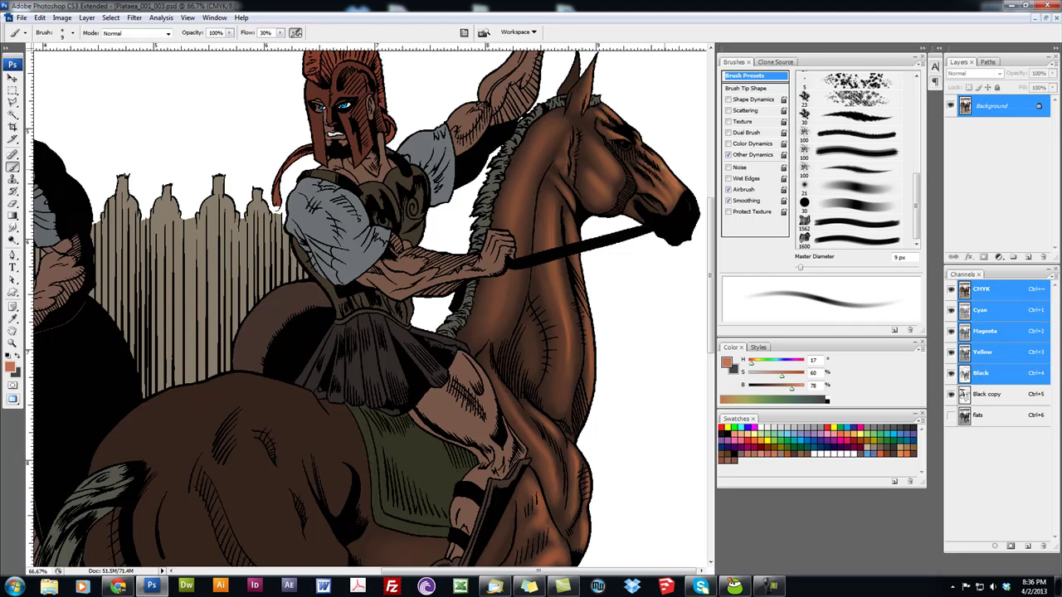
Step: Paint the lightest highlights on the horse's muzzle and face with a small brush of about 10 px
{"action": "key", "text": "bracketright"}
{"action": "key", "text": "bracketright"}
{"action": "key", "text": "bracketright"}
{"action": "key", "text": "bracketright"}
{"action": "key", "text": "bracketleft"}
{"action": "key", "text": "bracketleft"}
{"action": "key", "text": "bracketleft"}
{"action": "key", "text": "bracketleft"}
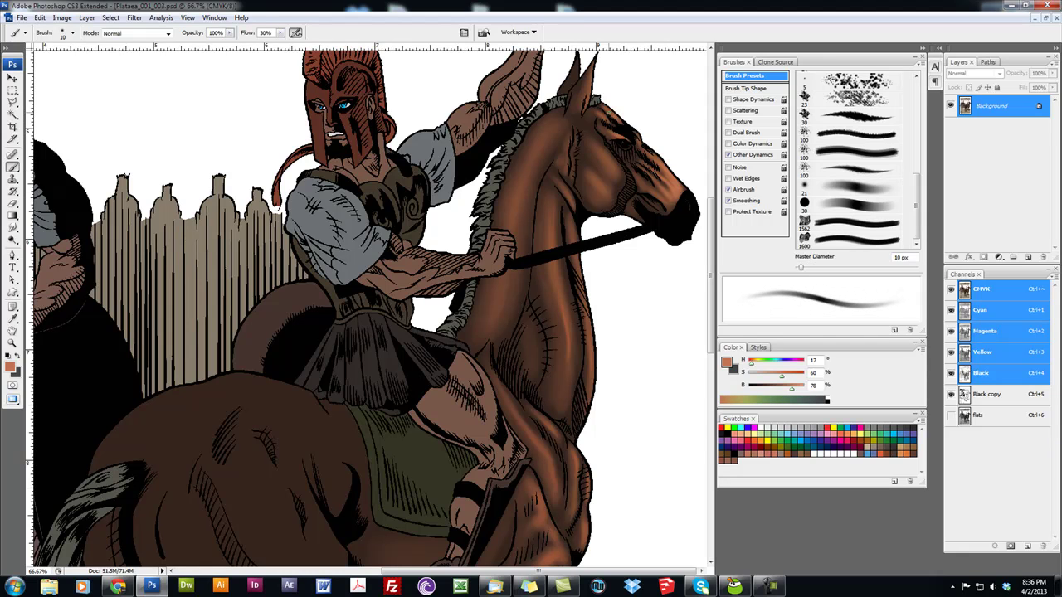
Step: Add soft light highlights to the horse's cheek with a brush of up to 40 px, reducing it to 20 px at the neck
{"action": "key", "text": "bracketright"}
{"action": "key", "text": "bracketright"}
{"action": "key", "text": "bracketright"}
{"action": "key", "text": "bracketright"}
{"action": "key", "text": "bracketright"}
{"action": "key", "text": "bracketright"}
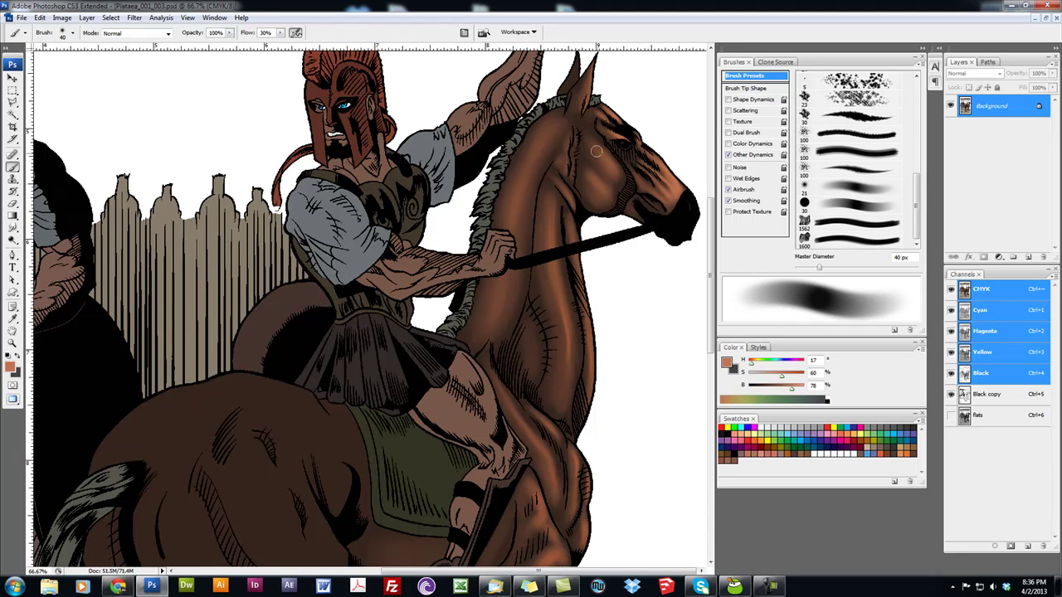
{"action": "key", "text": "bracketleft"}
{"action": "key", "text": "bracketleft"}
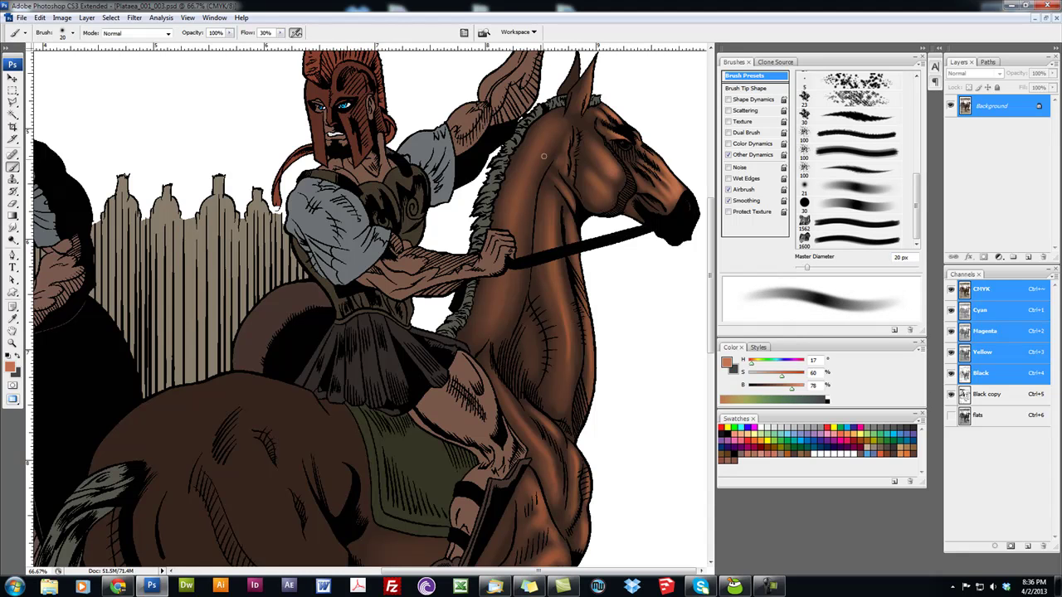
Step: Paint light highlights along the horse's neck, varying the brush between 20 and 35 px
{"action": "key", "text": "bracketright"}
{"action": "key", "text": "bracketright"}
{"action": "key", "text": "bracketright"}
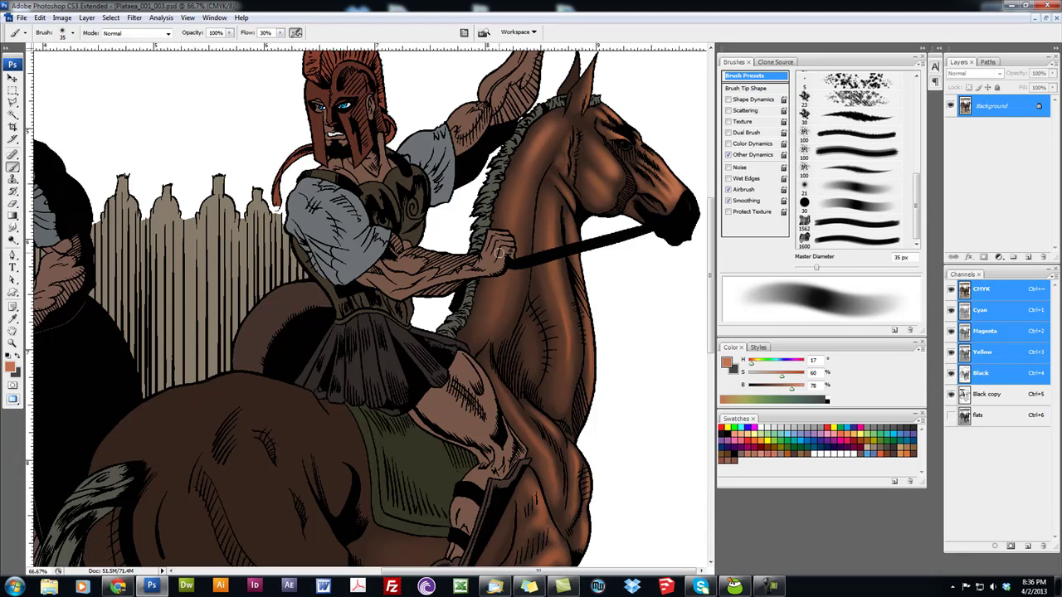
{"action": "key", "text": "bracketleft"}
{"action": "key", "text": "bracketleft"}
{"action": "key", "text": "bracketleft"}
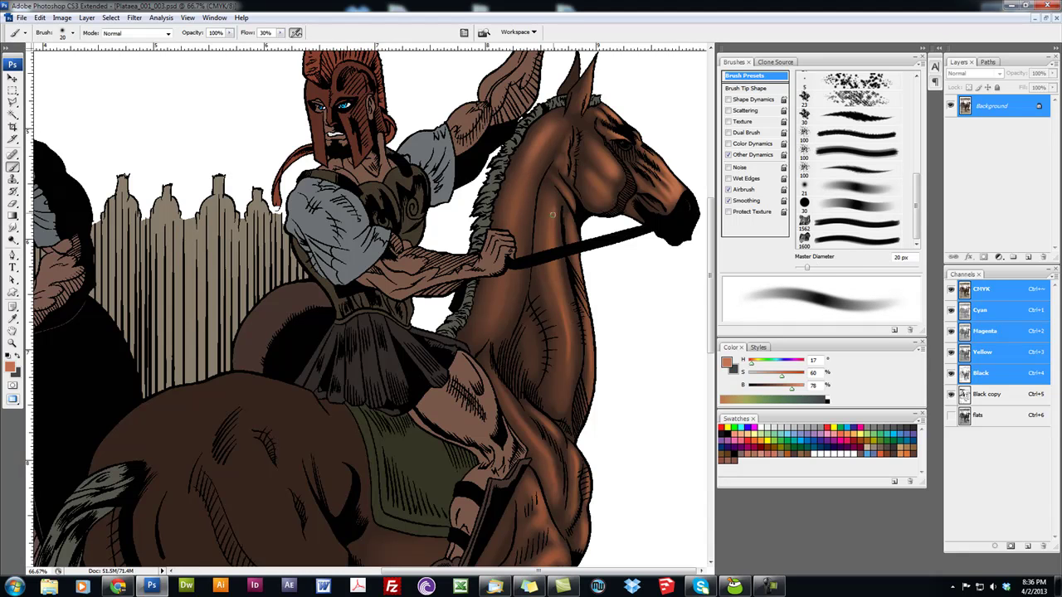
Step: Paint light highlights on the middle and lower part of the horse's neck, reducing the brush to 10–15 px
{"action": "key", "text": "bracketleft"}
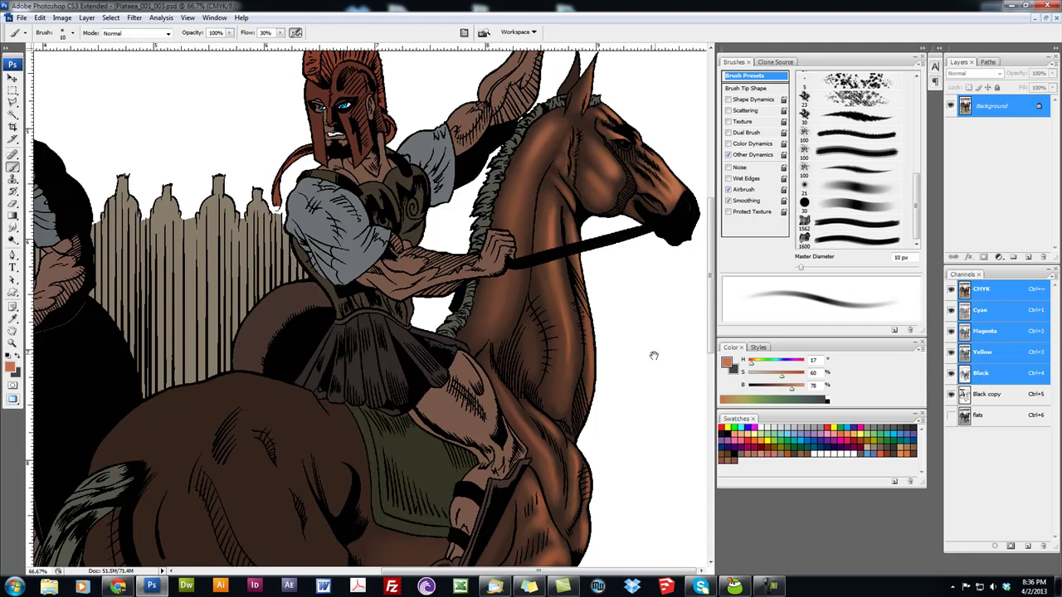
{"action": "left_click_drag", "start_coordinate": [656, 351], "coordinate": [677, 248]}
{"action": "key", "text": "bracketright"}
{"action": "key", "text": "bracketright"}
{"action": "key", "text": "bracketright"}
{"action": "key", "text": "bracketright"}
{"action": "key", "text": "bracketleft"}
{"action": "key", "text": "bracketleft"}
{"action": "key", "text": "bracketleft"}
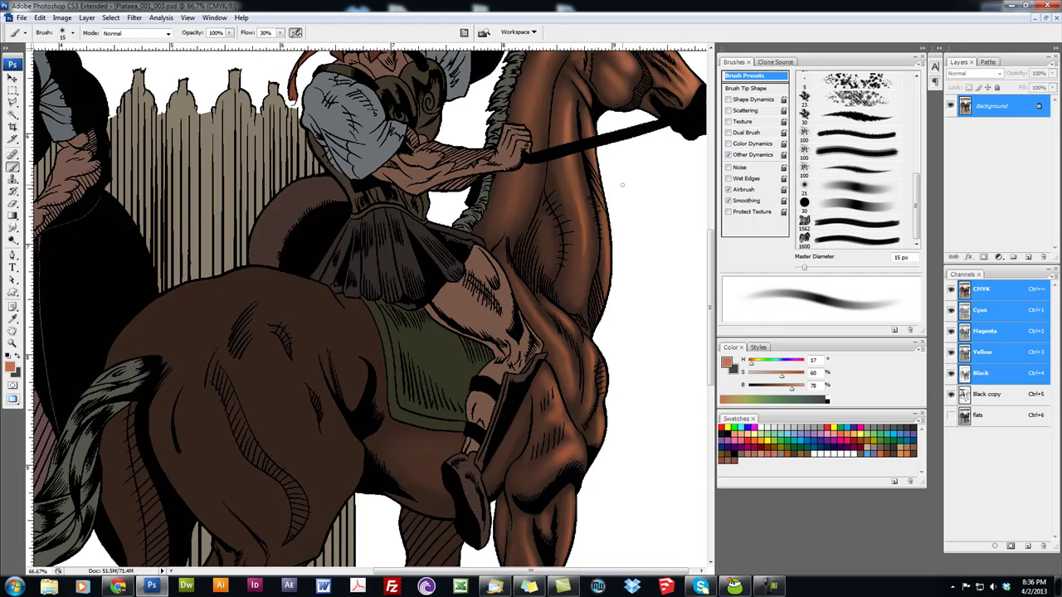
{"action": "key", "text": "bracketleft"}
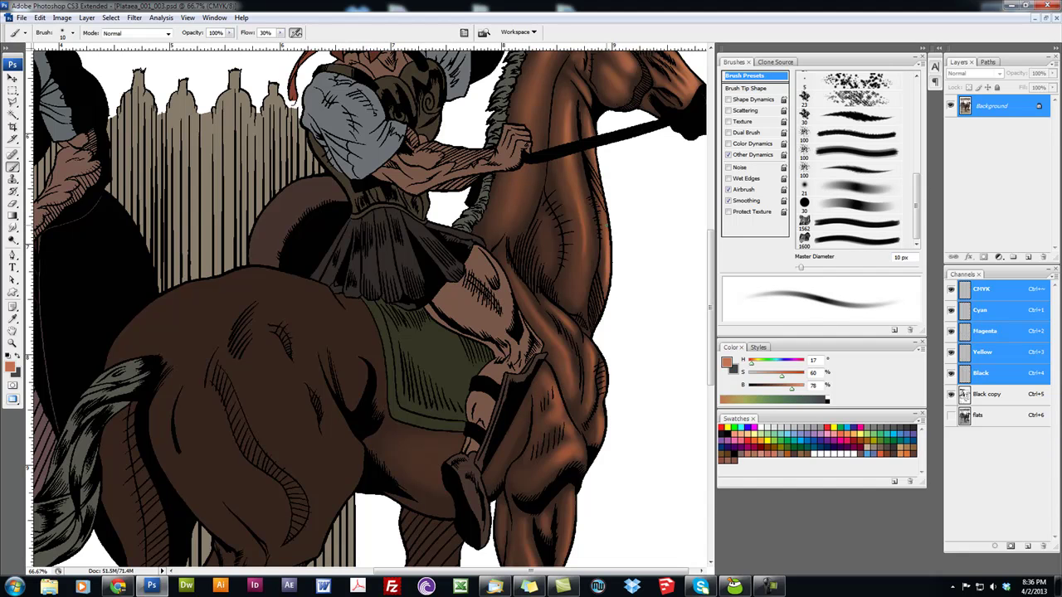
Step: Paint light highlights on the horse's chest and shoulder muscles, varying the brush between 10 and 25 px
{"action": "left_click_drag", "start_coordinate": [590, 368], "coordinate": [576, 305]}
{"action": "key", "text": "bracketright"}
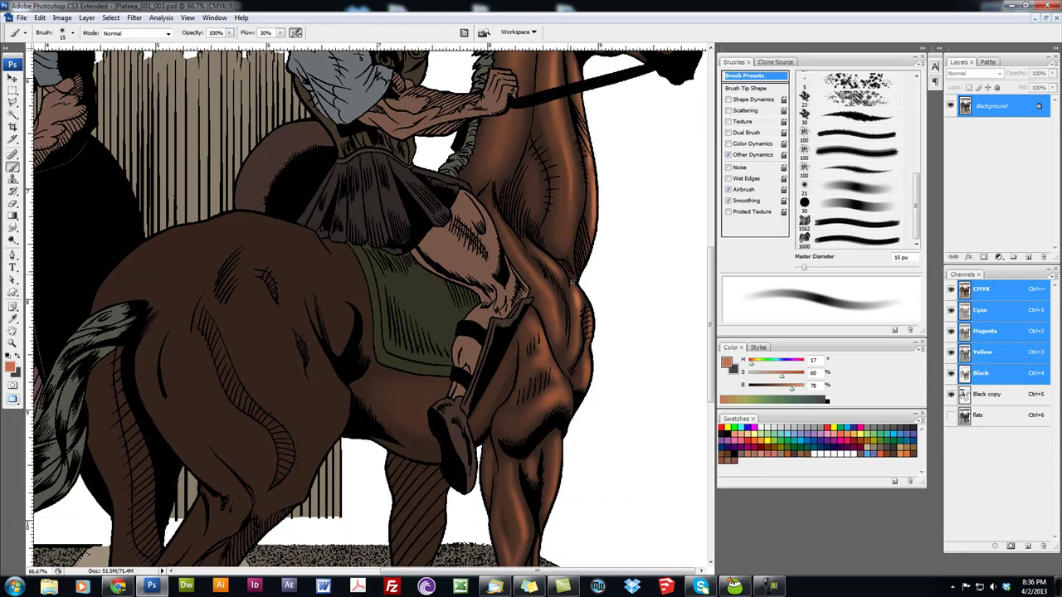
{"action": "key", "text": "bracketleft"}
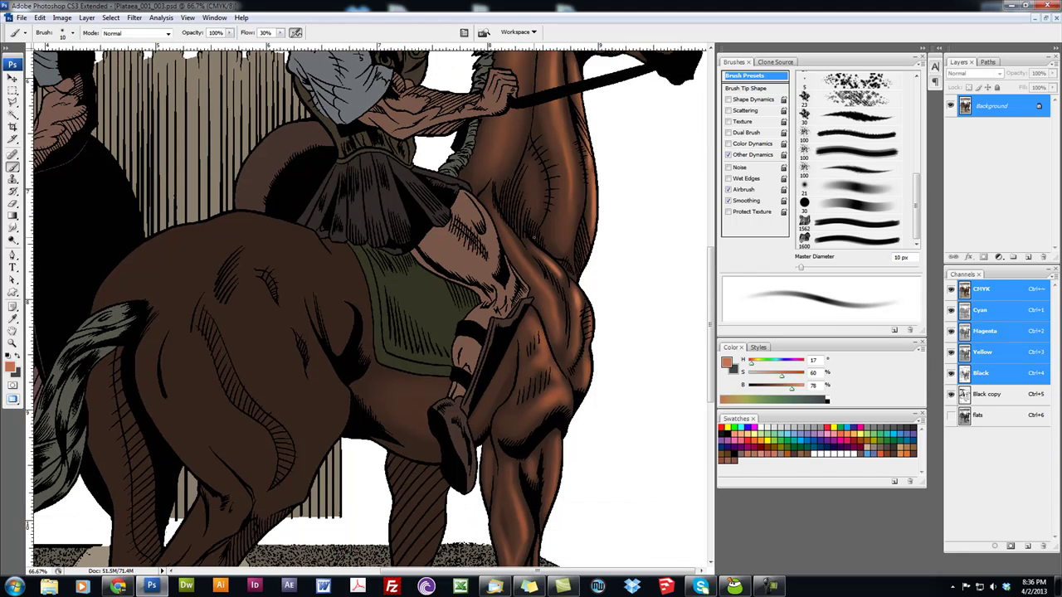
{"action": "key", "text": "bracketright"}
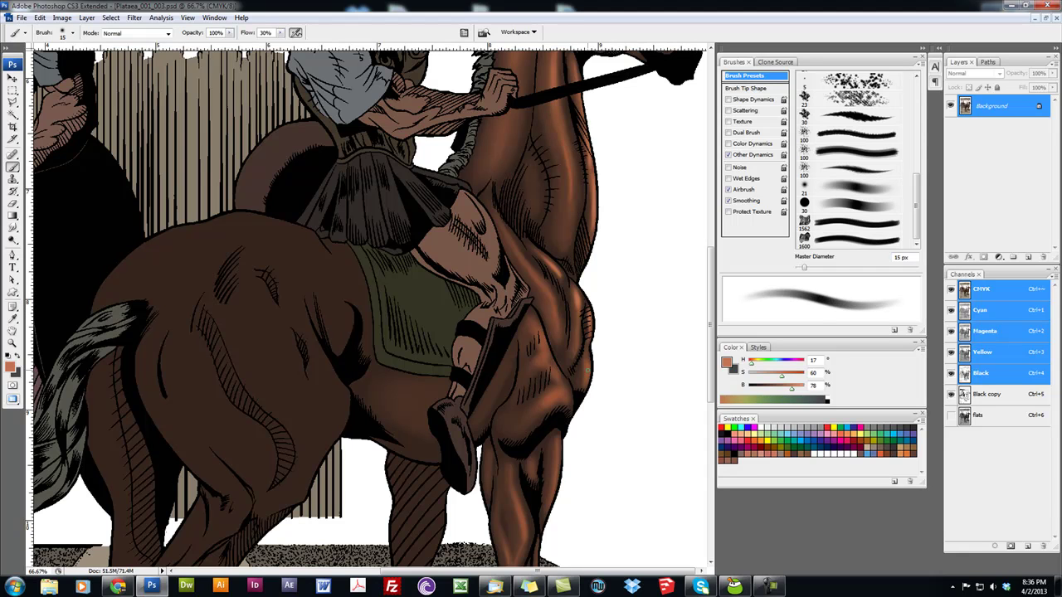
{"action": "key", "text": "bracketright"}
{"action": "key", "text": "bracketright"}
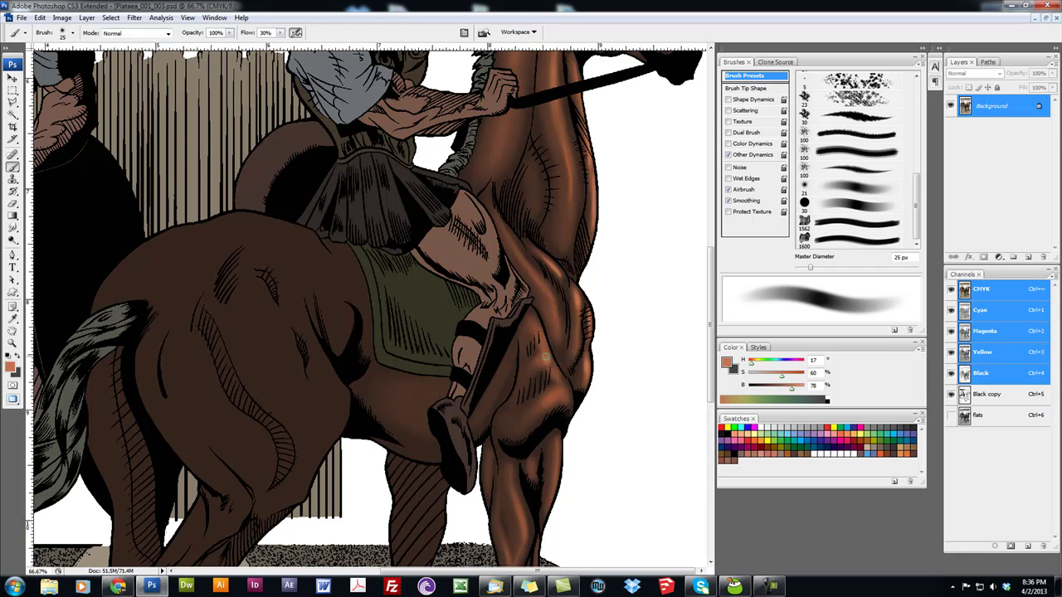
{"action": "key", "text": "bracketleft"}
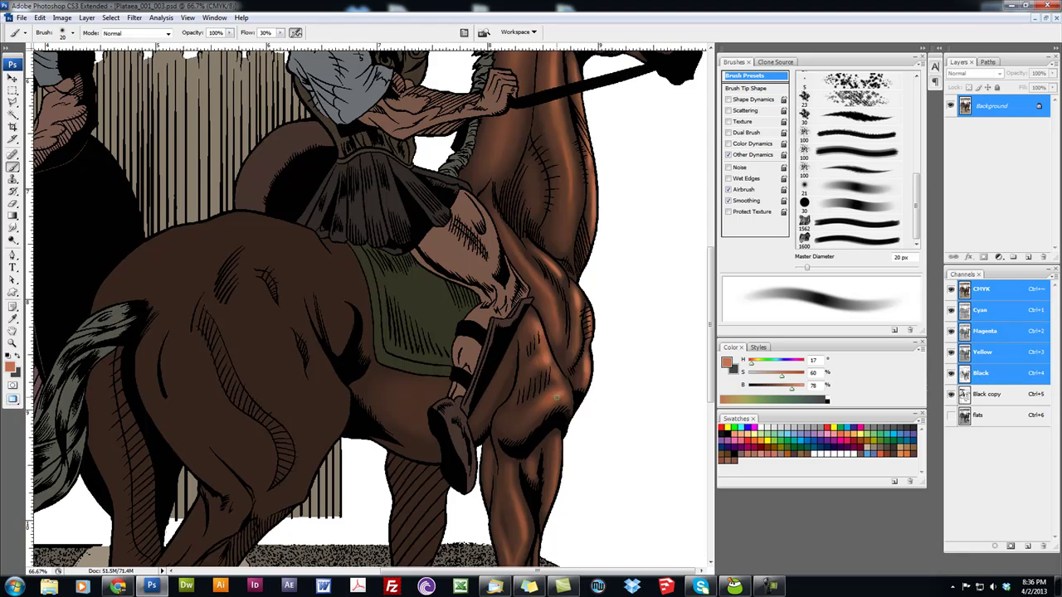
Step: Return to the horse's neck and build up its soft highlights, varying the brush between 10 and 45 px
{"action": "left_click_drag", "start_coordinate": [559, 308], "coordinate": [558, 363]}
{"action": "key", "text": "bracketleft"}
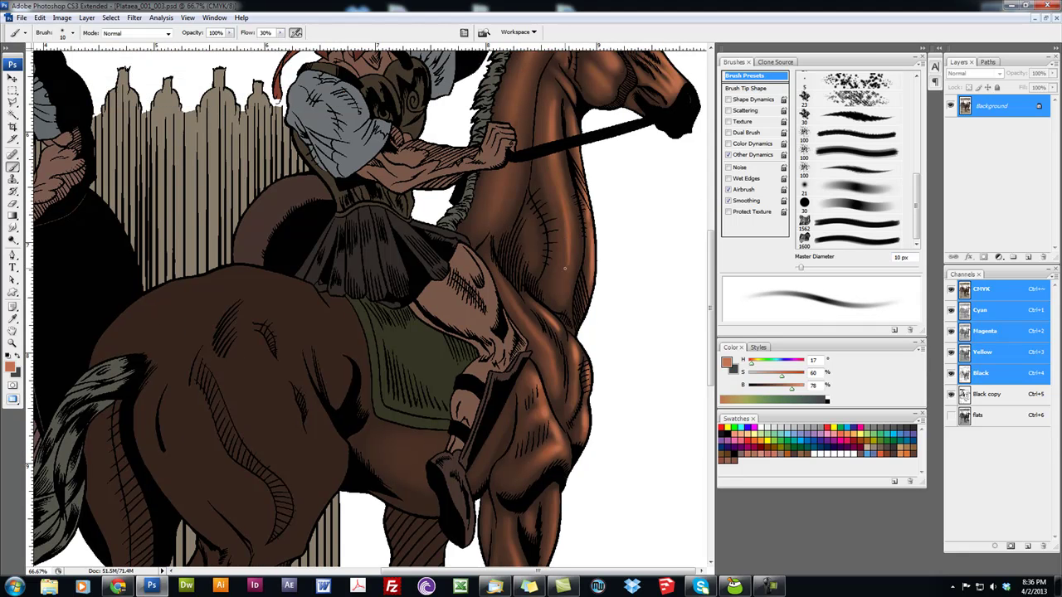
{"action": "left_click_drag", "start_coordinate": [566, 223], "coordinate": [566, 318]}
{"action": "key", "text": "bracketright"}
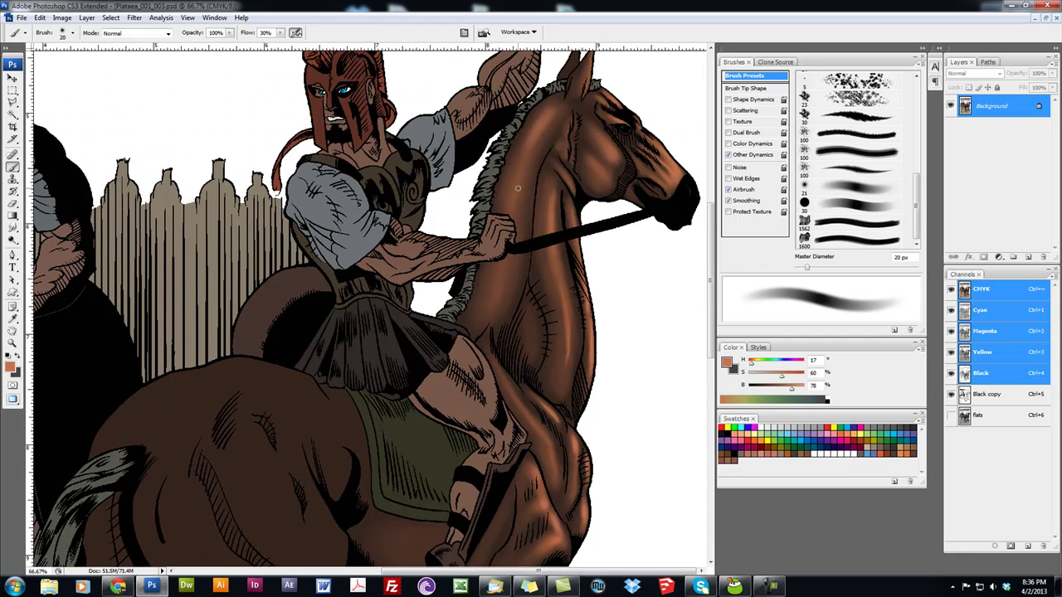
{"action": "key", "text": "bracketright"}
{"action": "key", "text": "bracketright"}
{"action": "key", "text": "bracketright"}
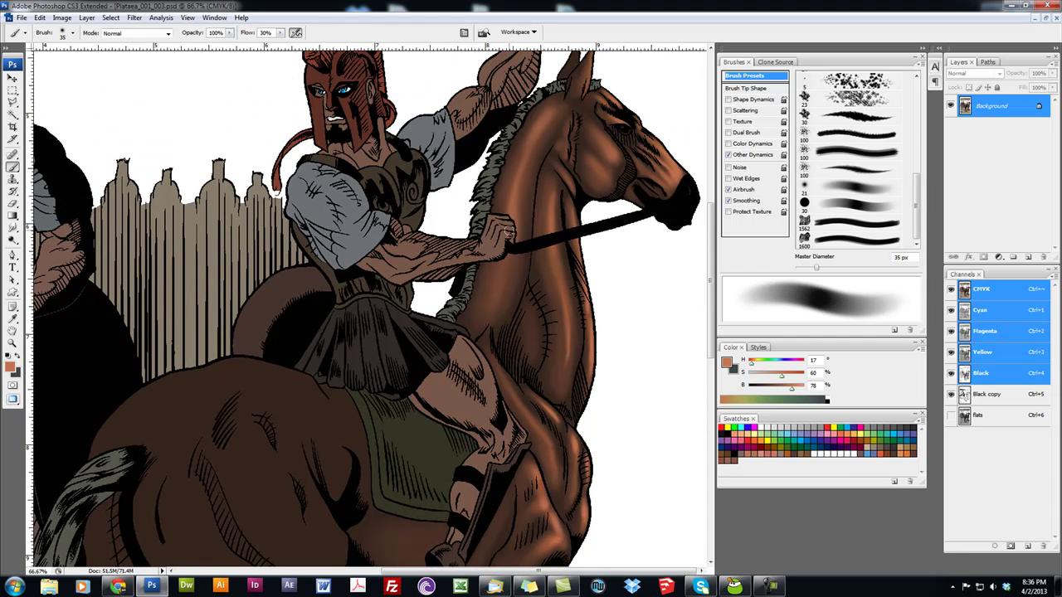
{"action": "scroll", "coordinate": [551, 162], "scroll_direction": "up", "scroll_amount": 2}
{"action": "key", "text": "bracketright"}
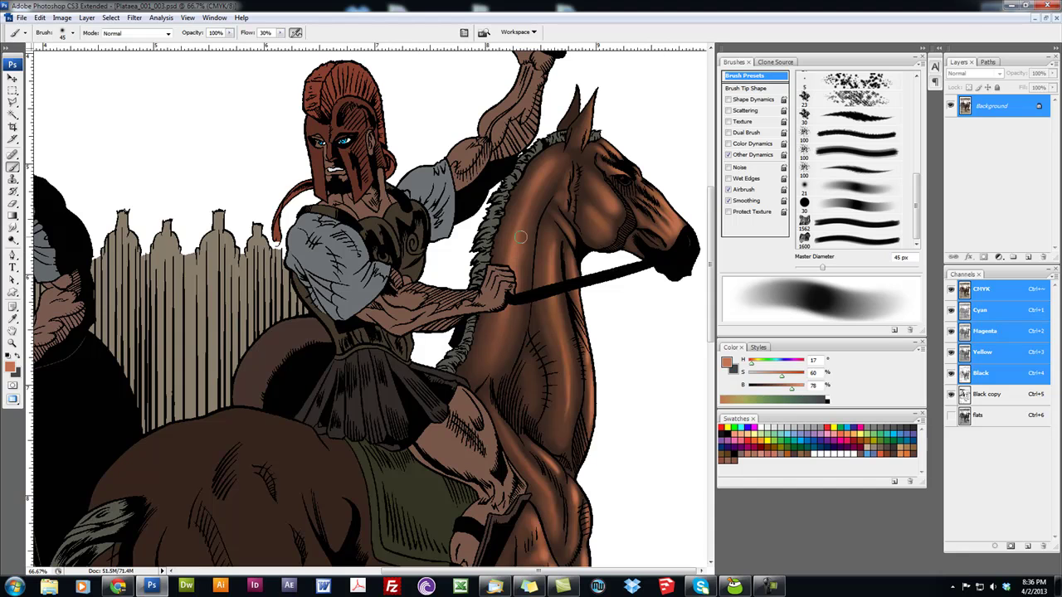
Step: Reduce the brush to 30 px and add a soft light highlight on the horse's cheek
{"action": "scroll", "coordinate": [591, 317], "scroll_direction": "up", "scroll_amount": 2}
{"action": "scroll", "coordinate": [588, 247], "scroll_direction": "down", "scroll_amount": 6}
{"action": "scroll", "coordinate": [588, 247], "scroll_direction": "up", "scroll_amount": 5}
{"action": "key", "text": "bracketleft"}
{"action": "key", "text": "bracketleft"}
{"action": "key", "text": "bracketleft"}
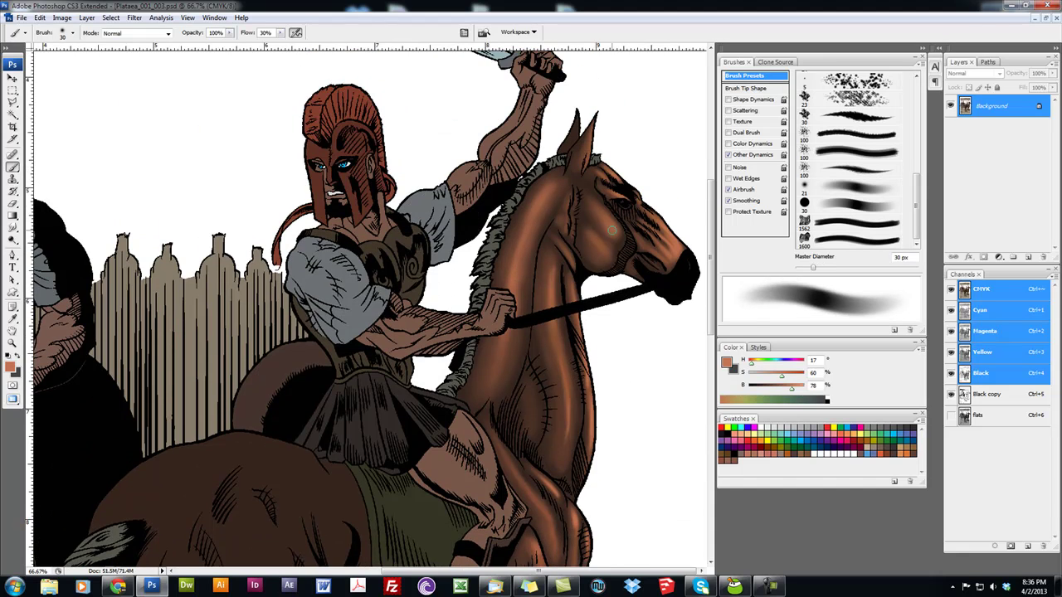
{"action": "mouse_move", "coordinate": [606, 214]}
{"action": "left_mouse_down"}
{"action": "mouse_move", "coordinate": [587, 174]}
{"action": "mouse_move", "coordinate": [611, 249]}
{"action": "left_mouse_up"}
Step: Sample the cheek's mid brown (H 21, S 65, B 54) and blend the head and upper neck shading with a 30–40 px brush
{"action": "left_click", "coordinate": [602, 242], "text": "alt"}
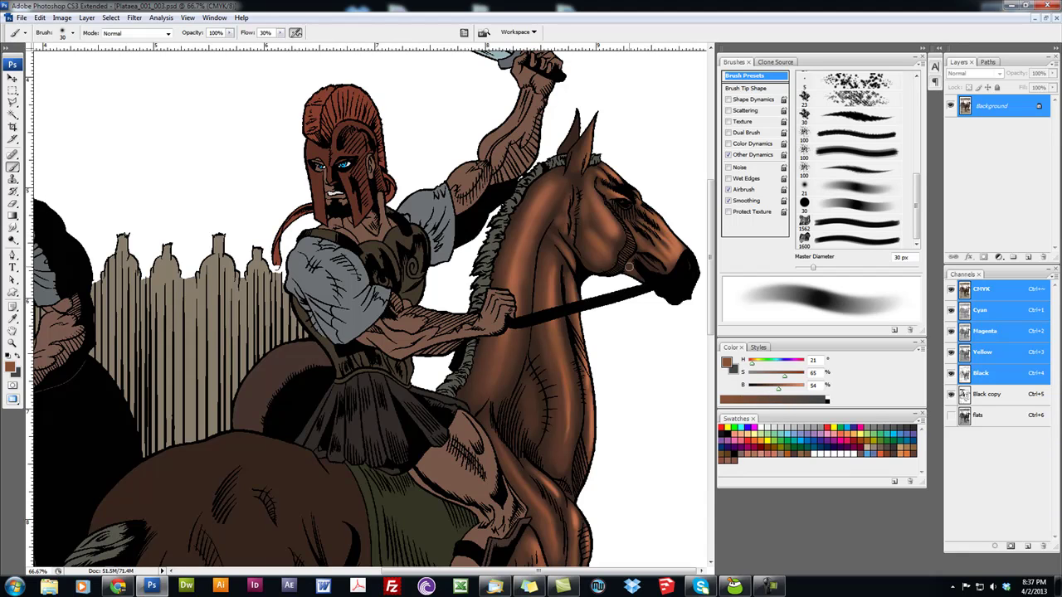
{"action": "left_click_drag", "start_coordinate": [581, 166], "coordinate": [547, 193]}
{"action": "key", "text": "bracketright"}
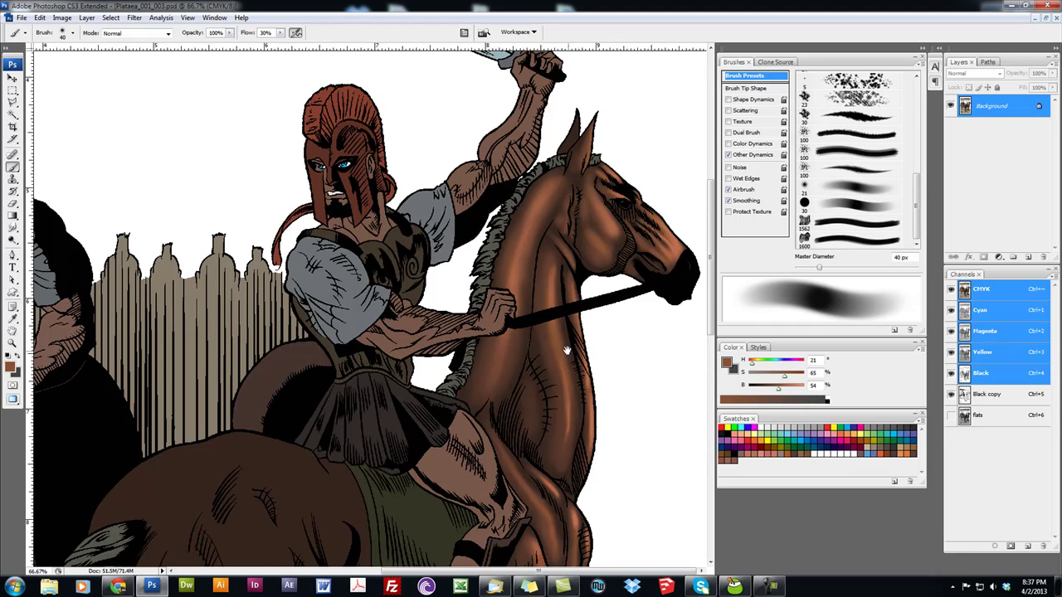
{"action": "scroll", "coordinate": [531, 332], "scroll_direction": "down", "scroll_amount": 2}
{"action": "key", "text": "bracketleft"}
{"action": "key", "text": "bracketleft"}
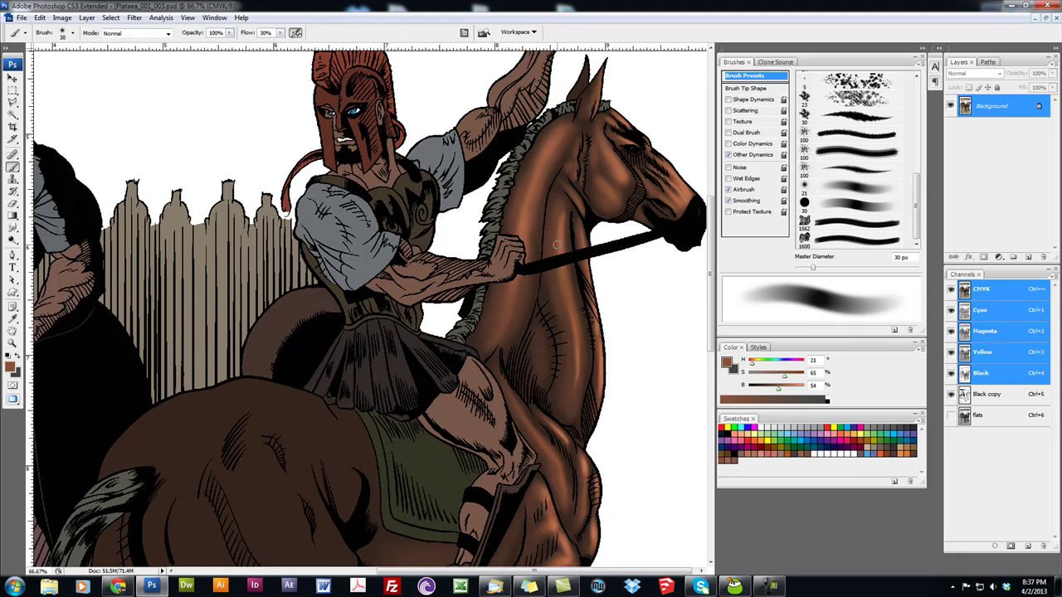
Step: Blend the mid brown in at the base of the horse's neck with a 15 px brush
{"action": "scroll", "coordinate": [531, 315], "scroll_direction": "down", "scroll_amount": 3}
{"action": "key", "text": "bracketleft"}
{"action": "key", "text": "bracketleft"}
{"action": "key", "text": "bracketleft"}
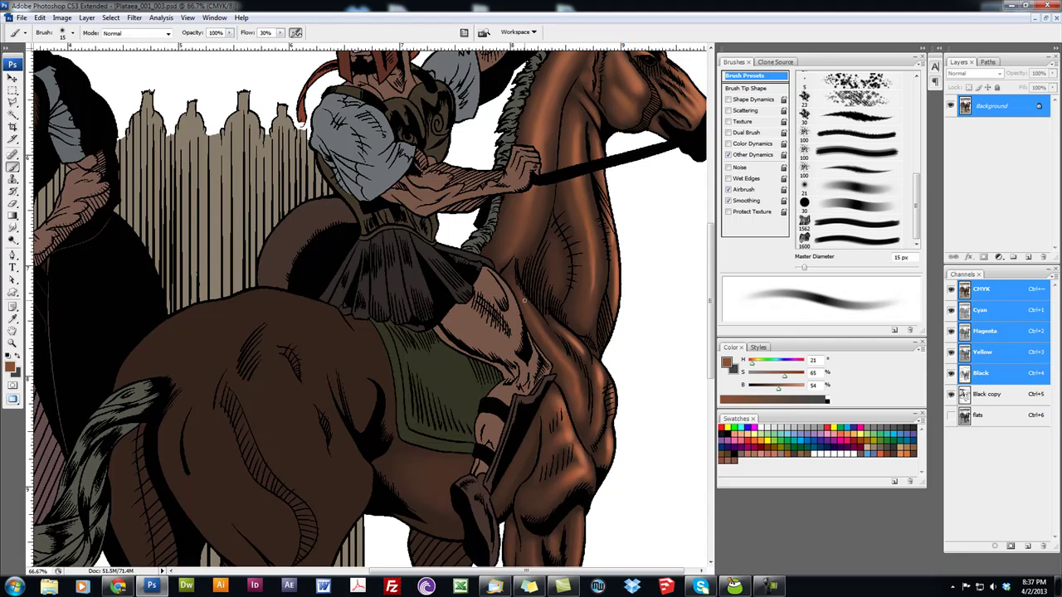
{"action": "scroll", "coordinate": [594, 305], "scroll_direction": "up", "scroll_amount": 1}
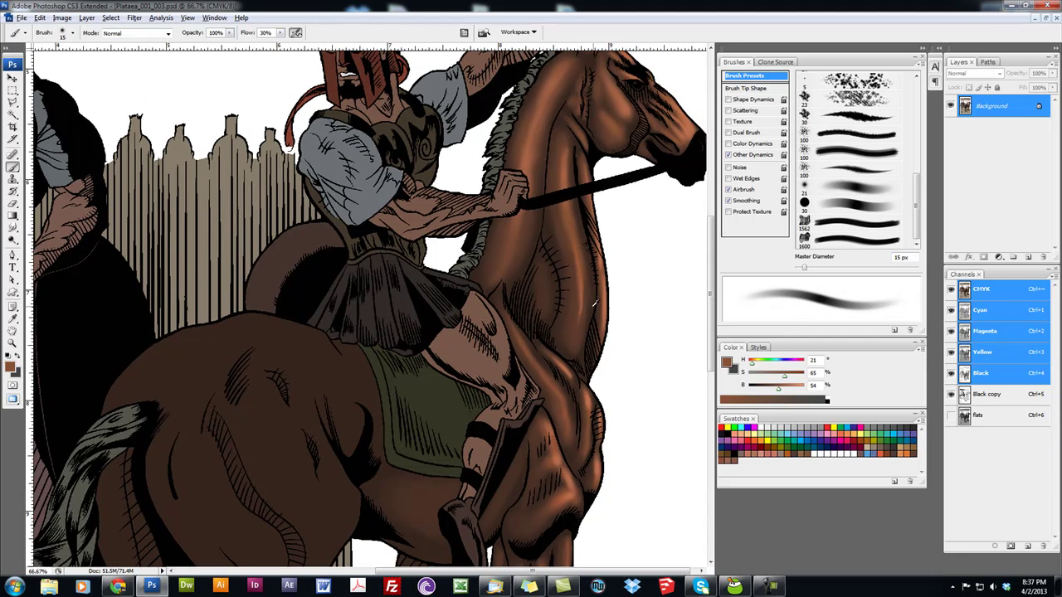
Step: Sample brown H 18, S 62, B 58 from the front of the neck and soften the nearby highlight with a 40 px brush
{"action": "left_click", "coordinate": [587, 289], "text": "alt"}
{"action": "key", "text": "bracketright"}
{"action": "key", "text": "bracketright"}
{"action": "key", "text": "bracketright"}
{"action": "key", "text": "bracketright"}
{"action": "key", "text": "bracketright"}
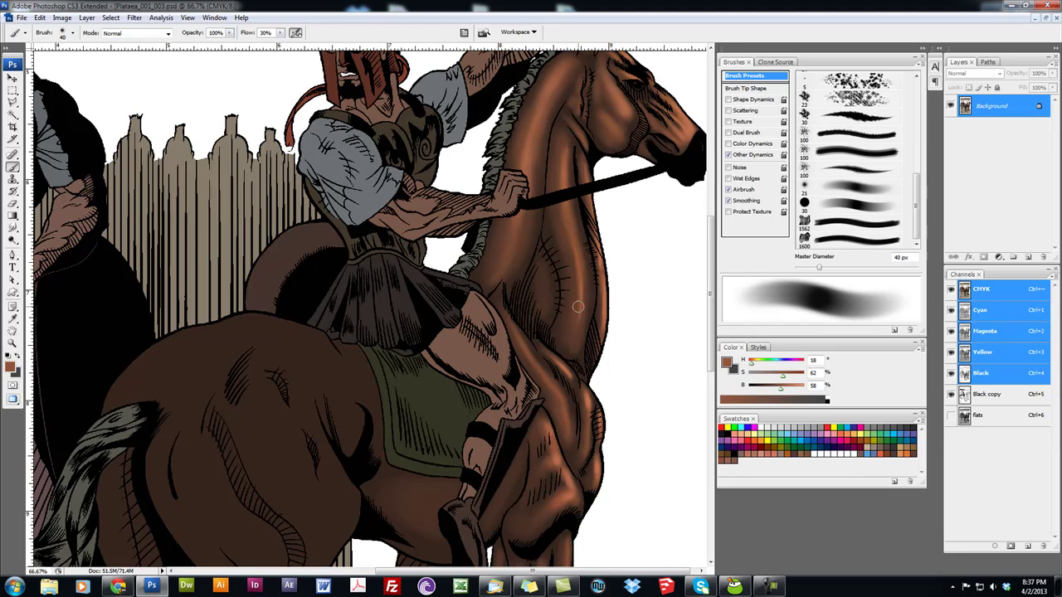
Step: Sample brown H 18, S 60, B 54 and blend the highlight edge beside the neck hatching with a 25–30 px brush
{"action": "left_click", "coordinate": [581, 289], "text": "alt"}
{"action": "key", "text": "bracketleft"}
{"action": "key", "text": "bracketleft"}
{"action": "key", "text": "bracketleft"}
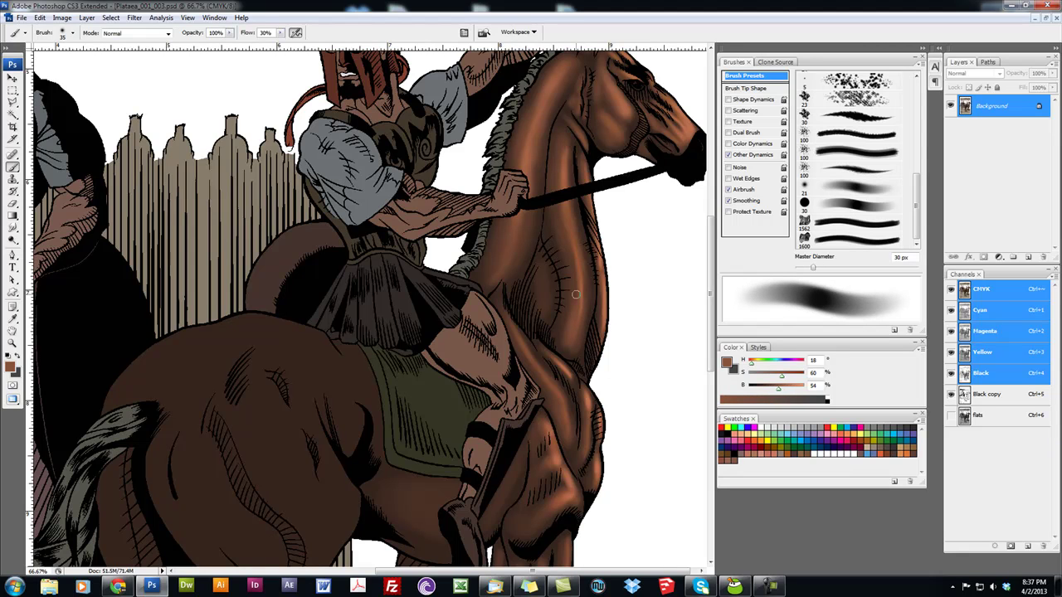
{"action": "left_click_drag", "start_coordinate": [574, 297], "coordinate": [571, 273]}
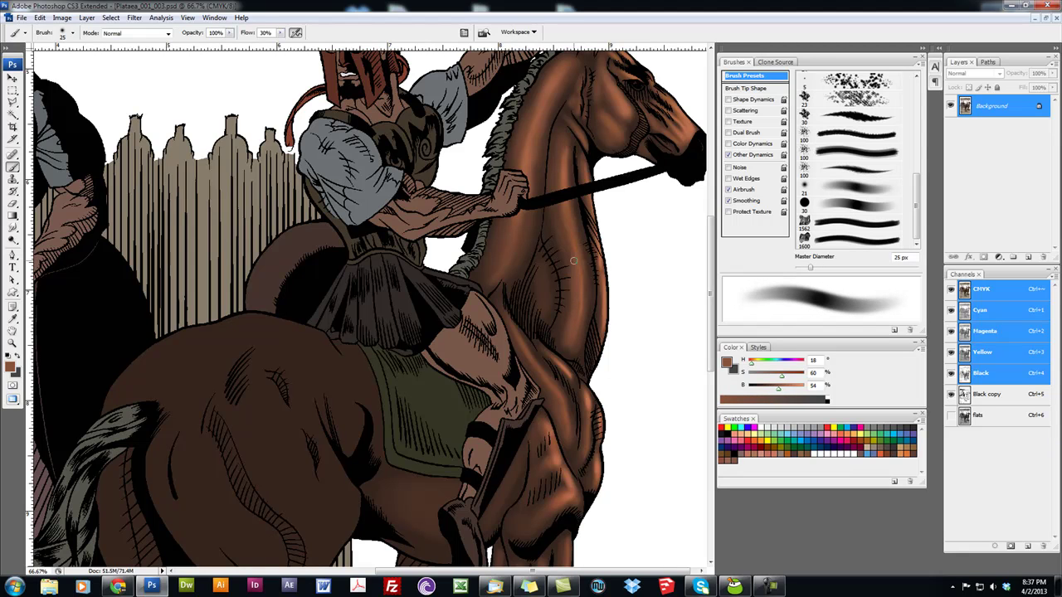
Step: Check the shading on the whole page, then sample brown H 17, S 59, B 49 and blend the lower neck with a 35 px brush
{"action": "left_click_drag", "start_coordinate": [492, 237], "coordinate": [478, 226]}
{"action": "key", "text": "z"}
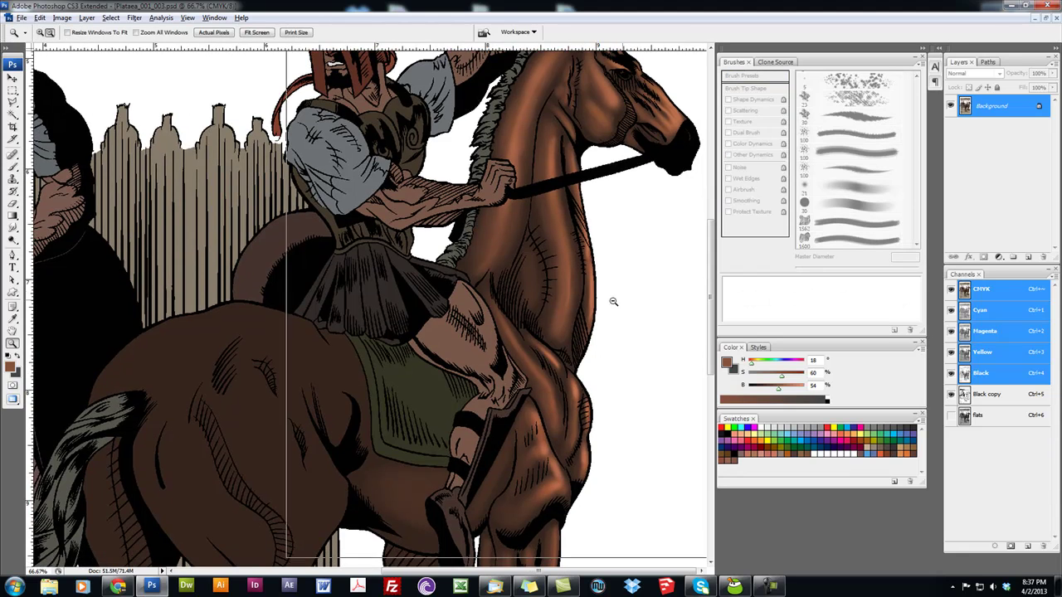
{"action": "left_click", "coordinate": [629, 293], "text": "alt"}
{"action": "left_click", "coordinate": [614, 331], "text": "alt"}
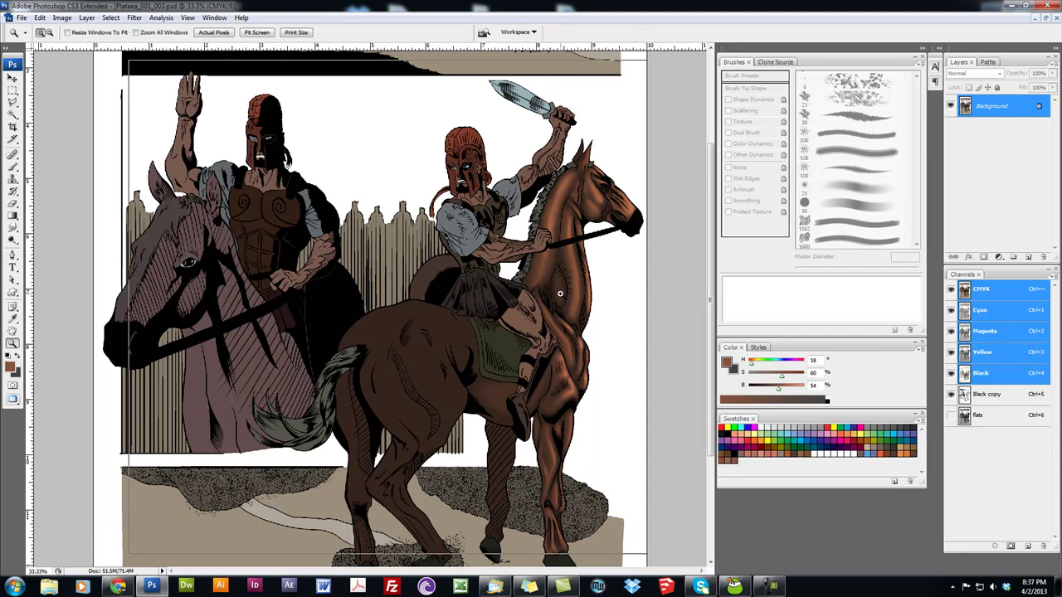
{"action": "left_click", "coordinate": [581, 259]}
{"action": "key", "text": "b"}
{"action": "left_click", "coordinate": [551, 316], "text": "alt"}
{"action": "key", "text": "bracketright"}
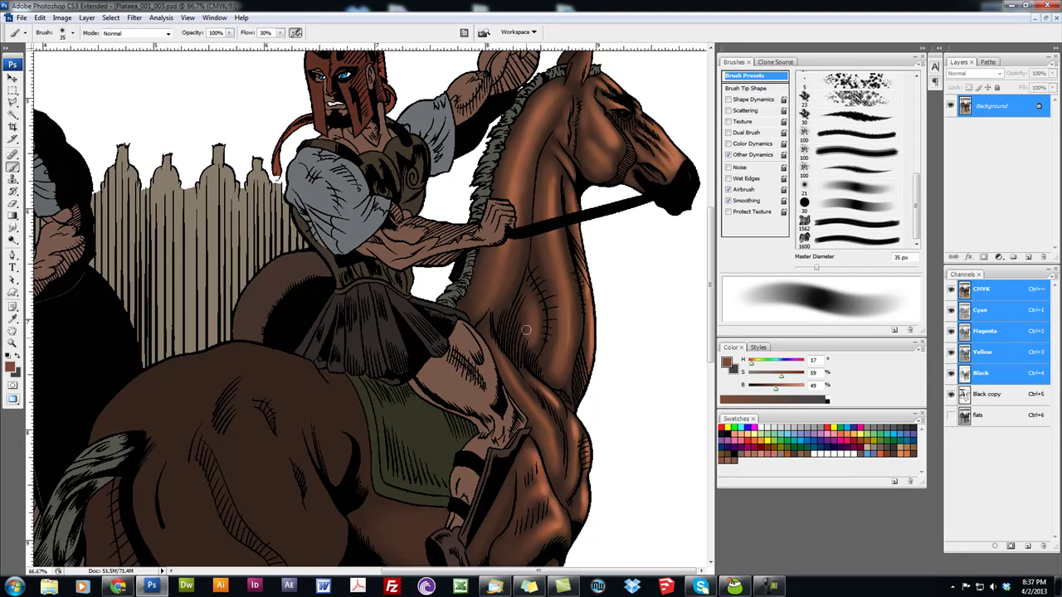
Step: Resample the neck colors, settling on brown H 20, S 64, B 52, and blend the hatched neck area with a 45 px brush
{"action": "left_click", "coordinate": [549, 267], "text": "alt"}
{"action": "left_click", "coordinate": [572, 172], "text": "alt"}
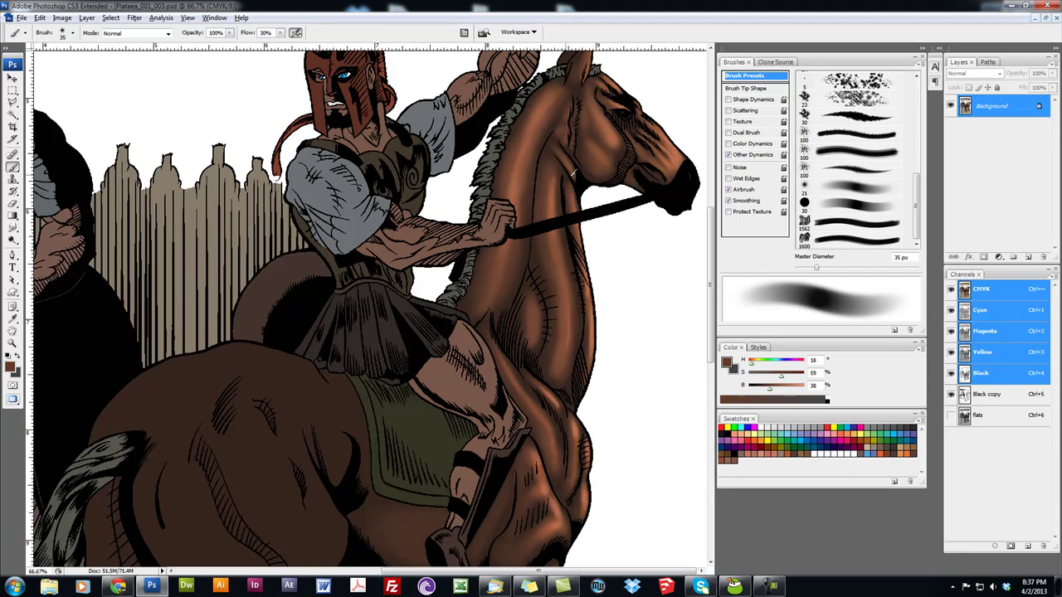
{"action": "left_click", "coordinate": [587, 181], "text": "alt"}
{"action": "key", "text": "bracketright"}
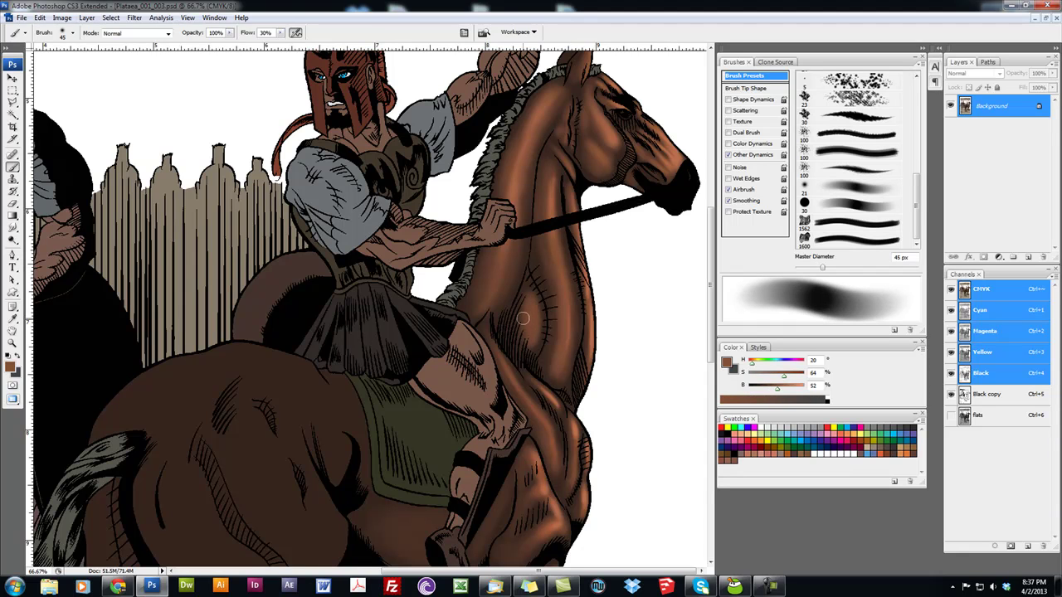
Step: Sample brown H 18, S 60, B 53 and refine the shading around the neck hatching with a 30 px brush
{"action": "left_click", "coordinate": [527, 290], "text": "alt"}
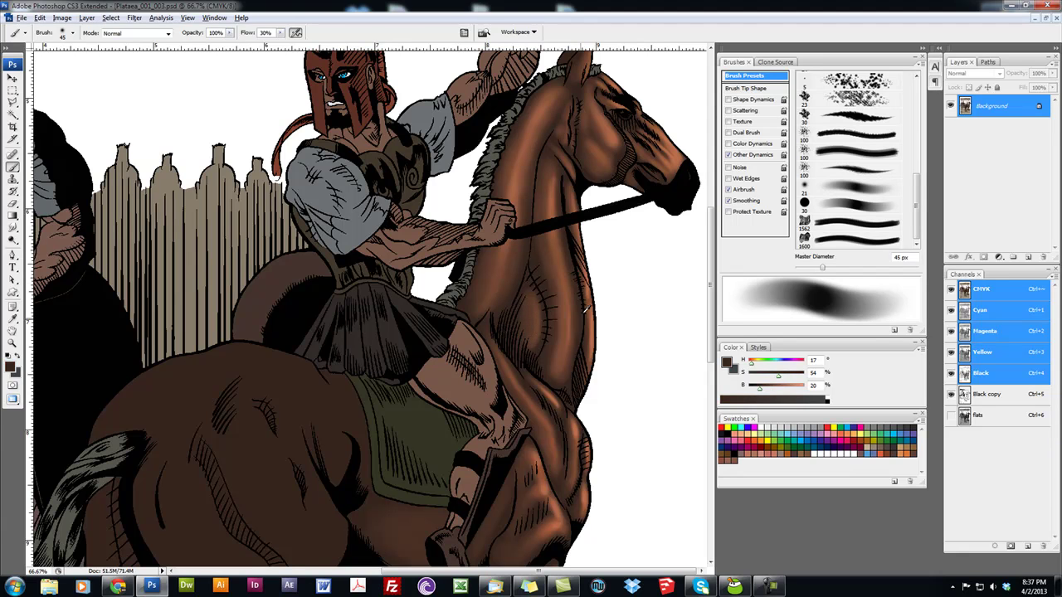
{"action": "left_click", "coordinate": [545, 292], "text": "alt"}
{"action": "key", "text": "bracketleft"}
{"action": "key", "text": "bracketleft"}
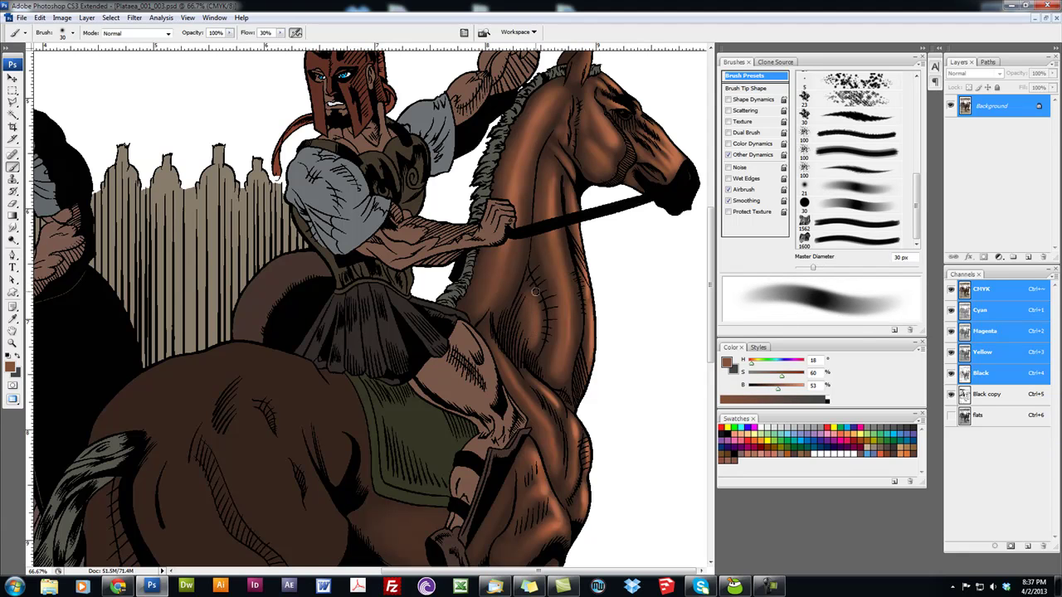
{"action": "left_click_drag", "start_coordinate": [518, 293], "coordinate": [518, 363]}
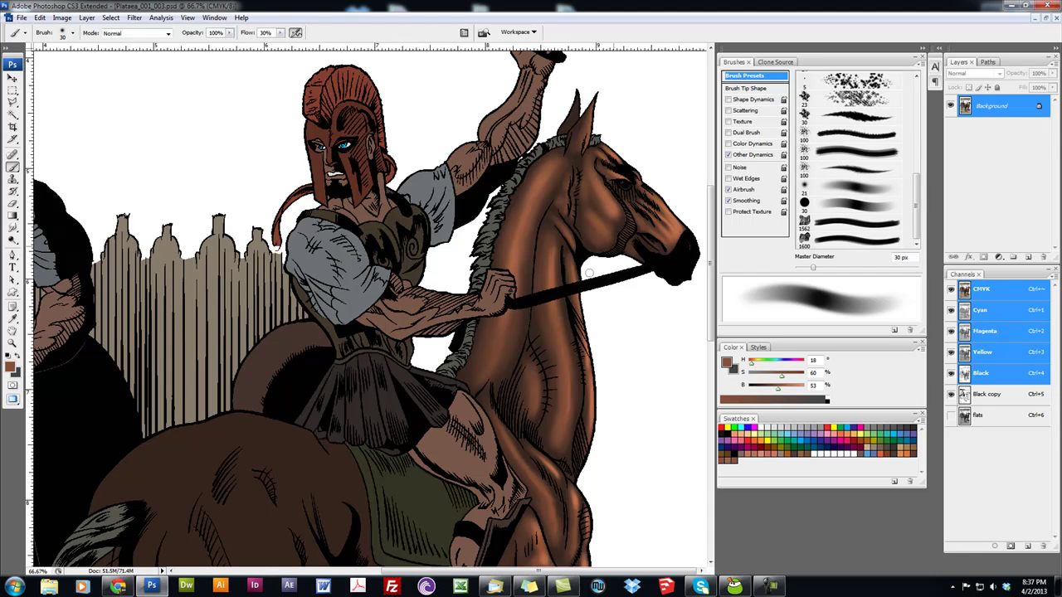
Step: Choose the hard round brush preset, reduce it to 5 px and set its flow to 100%
{"action": "left_click", "coordinate": [855, 202]}
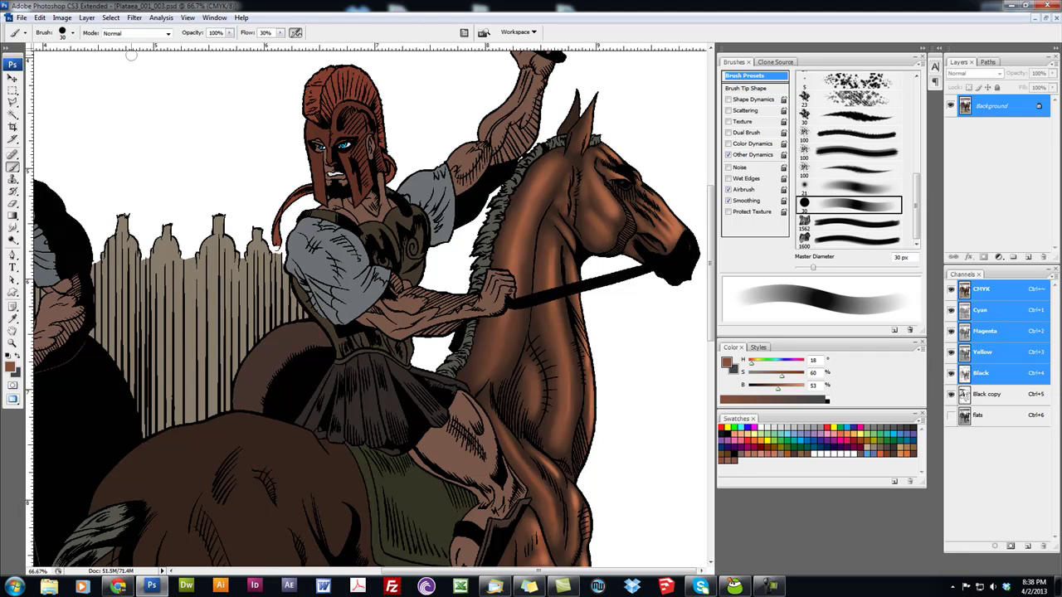
{"action": "key", "text": "bracketleft"}
{"action": "key", "text": "bracketleft"}
{"action": "key", "text": "bracketleft"}
{"action": "key", "text": "bracketleft"}
{"action": "key", "text": "bracketleft"}
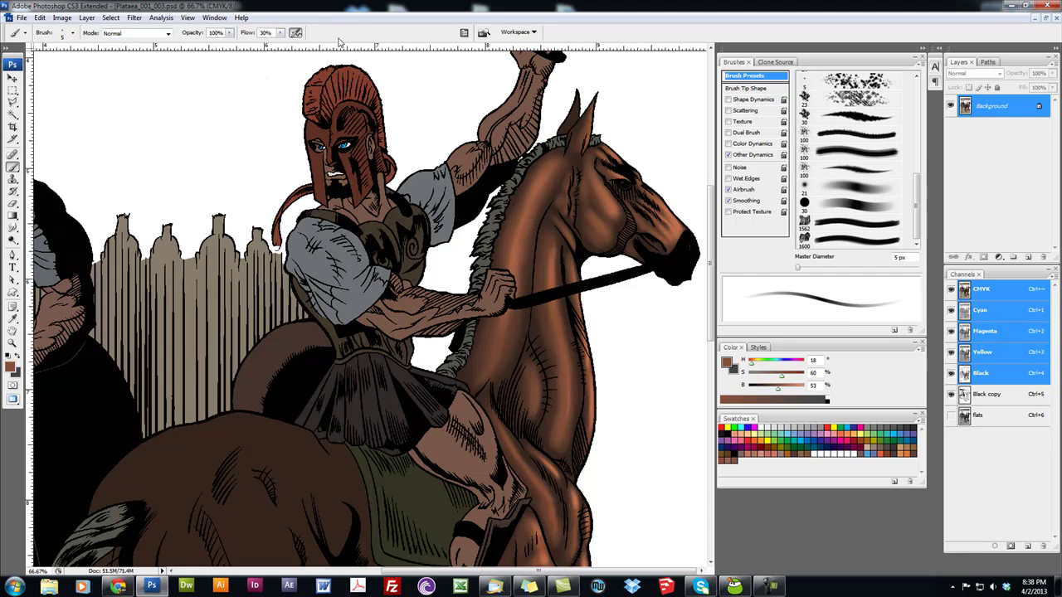
{"action": "left_click_drag", "start_coordinate": [281, 33], "coordinate": [351, 33]}
Step: Change the brush's blending mode, trying Screen
{"action": "left_click", "coordinate": [167, 33]}
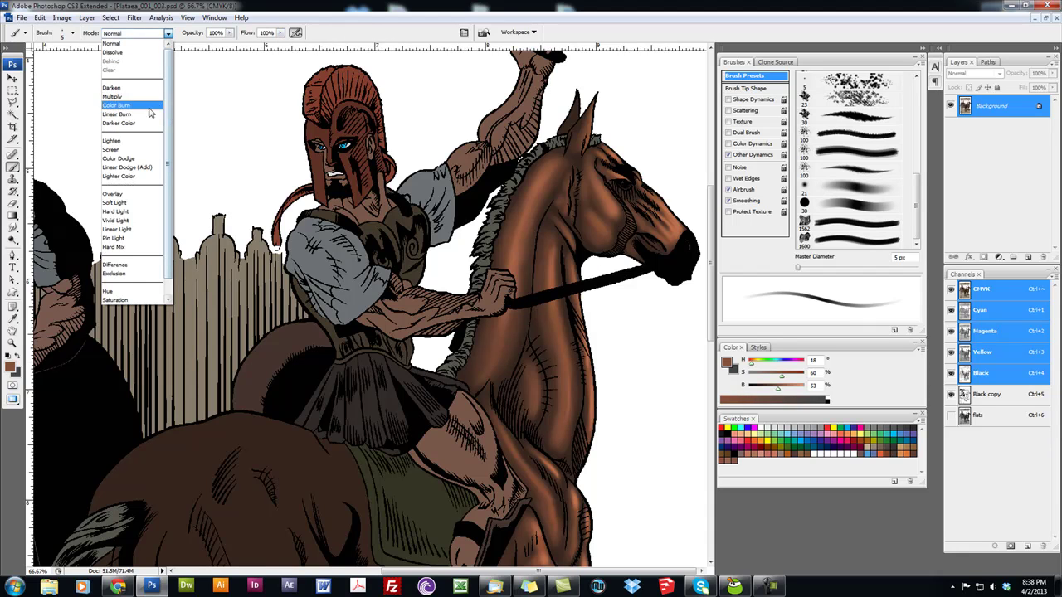
{"action": "left_click", "coordinate": [116, 126]}
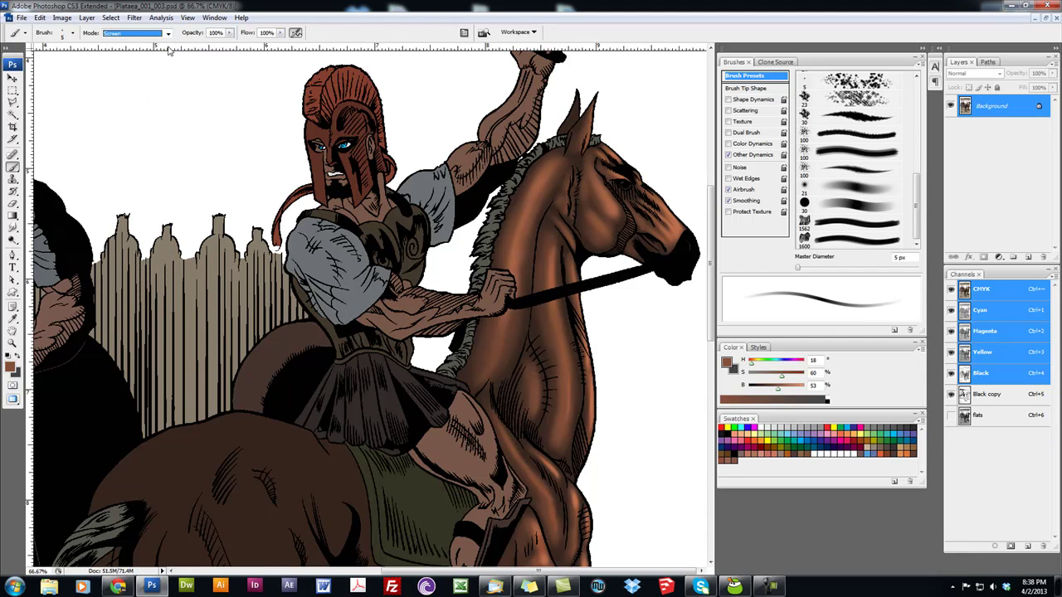
{"action": "left_click", "coordinate": [167, 33]}
{"action": "left_click", "coordinate": [117, 129]}
Step: Sample the brown on the horse's neck and brighten the foreground color to orange H 21, S 76, B 81 for the brush
{"action": "key", "text": "i"}
{"action": "left_click", "coordinate": [557, 314]}
{"action": "left_click", "coordinate": [11, 366]}
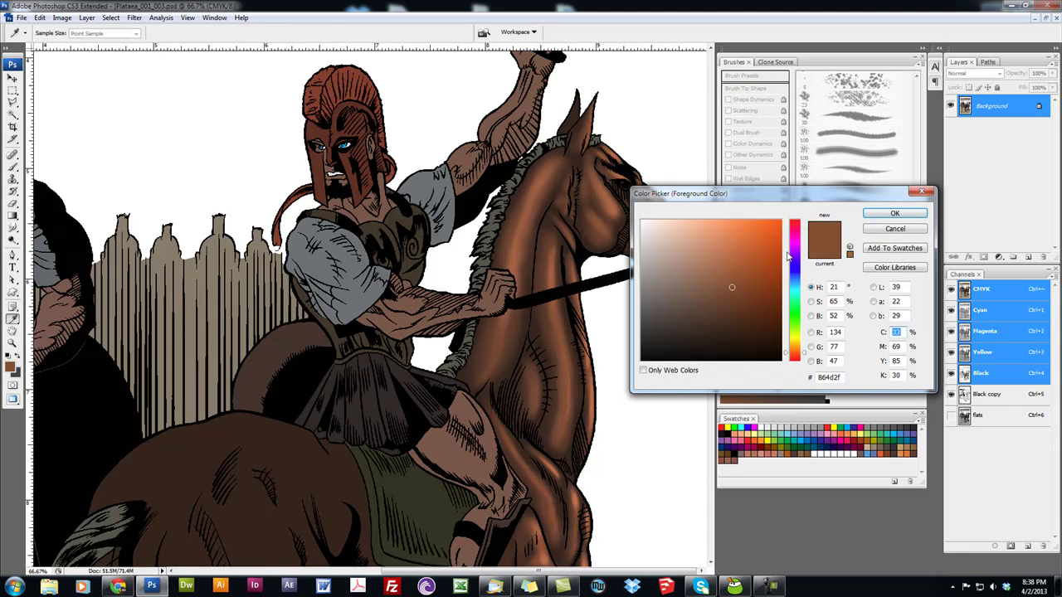
{"action": "left_click", "coordinate": [744, 254]}
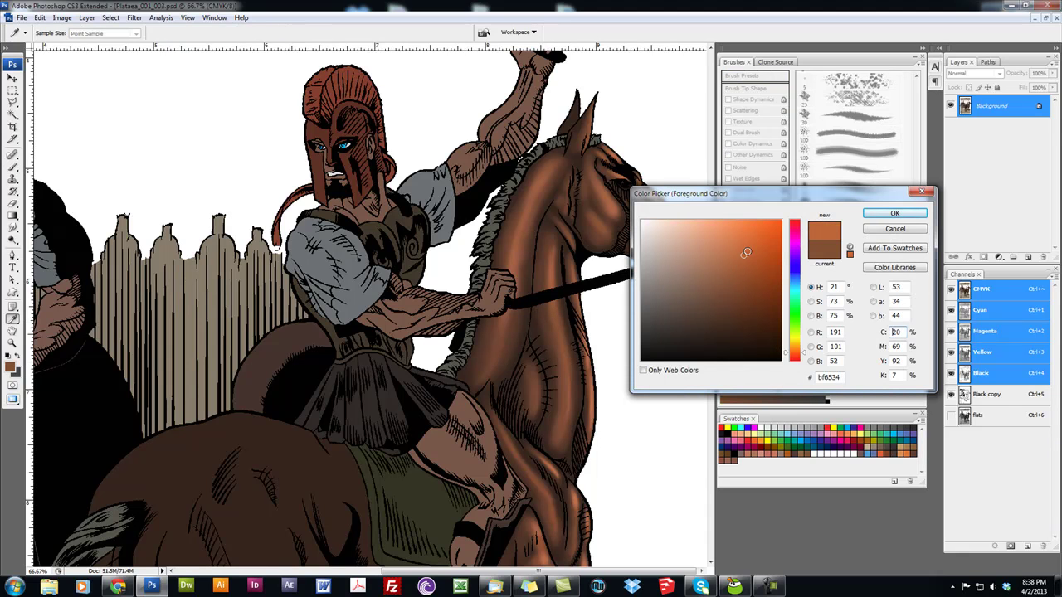
{"action": "left_click", "coordinate": [895, 213]}
{"action": "key", "text": "b"}
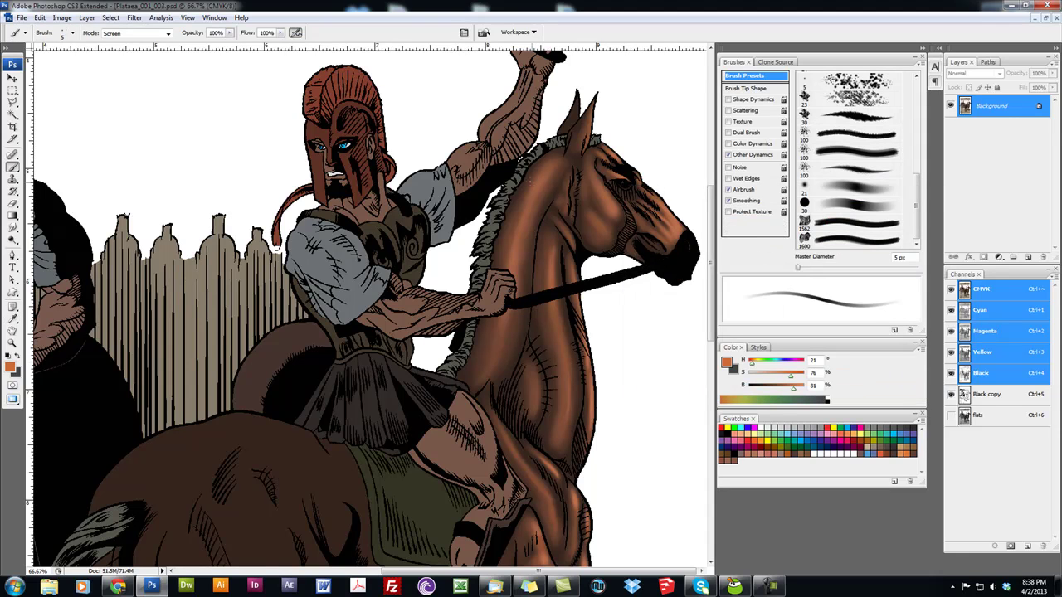
Step: Set the brush flow to 50% and paint thin orange highlights along the horse's upper neck with a 5 px brush
{"action": "key", "text": "bracketleft"}
{"action": "key", "text": "bracketleft"}
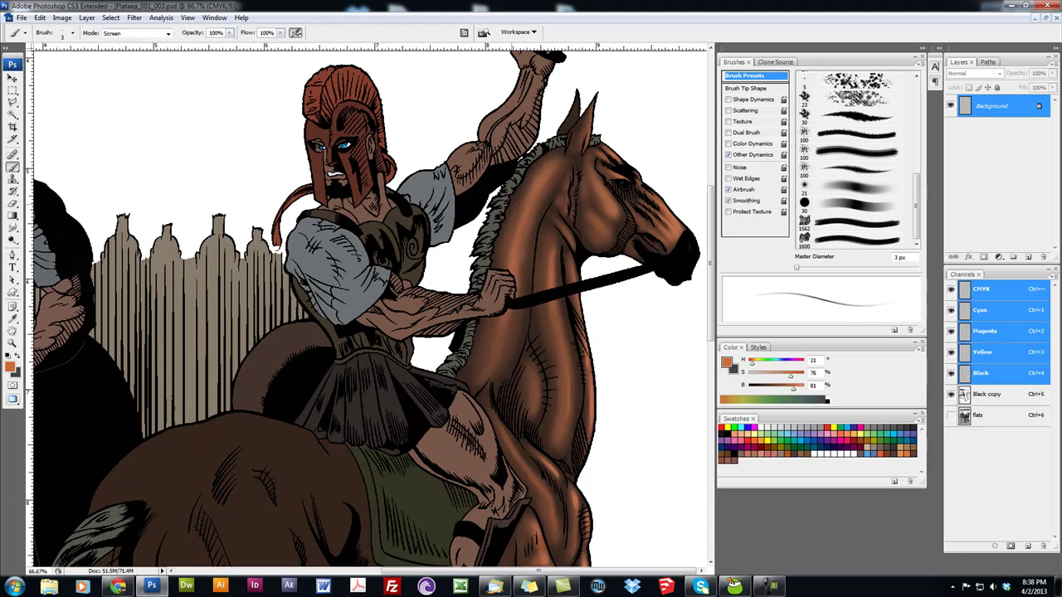
{"action": "key", "text": "bracketright"}
{"action": "key", "text": "bracketright"}
{"action": "key", "text": "bracketright"}
{"action": "key", "text": "bracketright"}
{"action": "key", "text": "shift+5"}
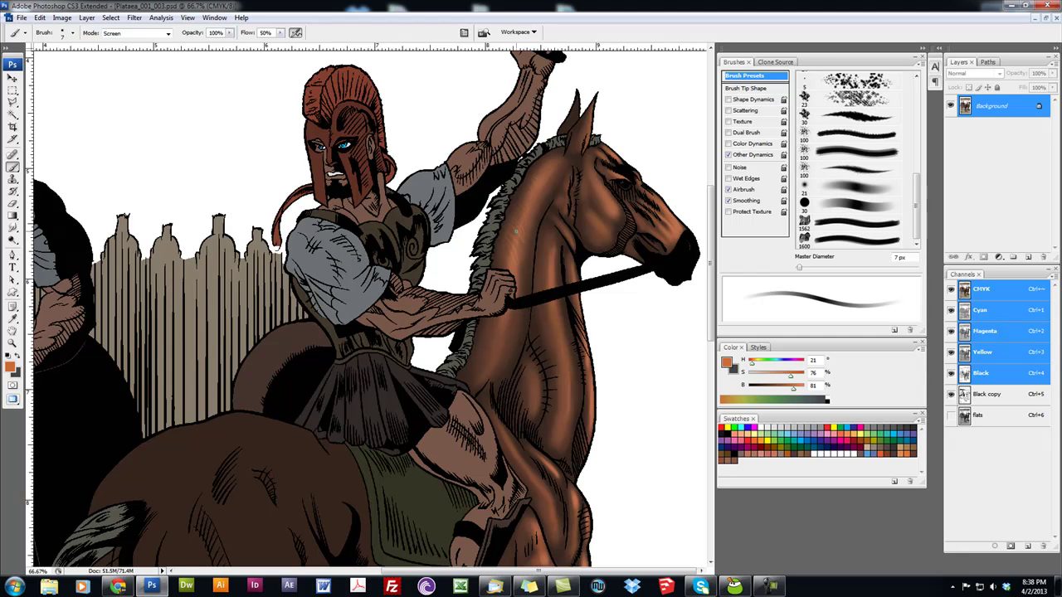
{"action": "key", "text": "bracketleft"}
{"action": "key", "text": "bracketleft"}
{"action": "left_click_drag", "start_coordinate": [540, 216], "coordinate": [554, 164]}
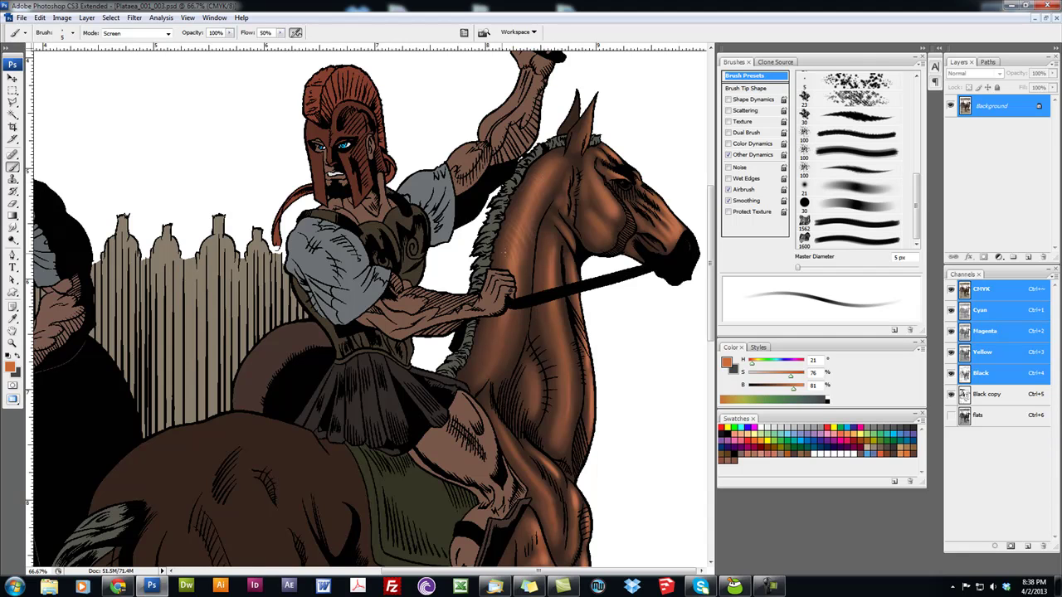
Step: Add finer orange highlights to the horse's neck, varying the brush between 8 px and 3 px
{"action": "key", "text": "bracketright"}
{"action": "key", "text": "bracketright"}
{"action": "key", "text": "bracketright"}
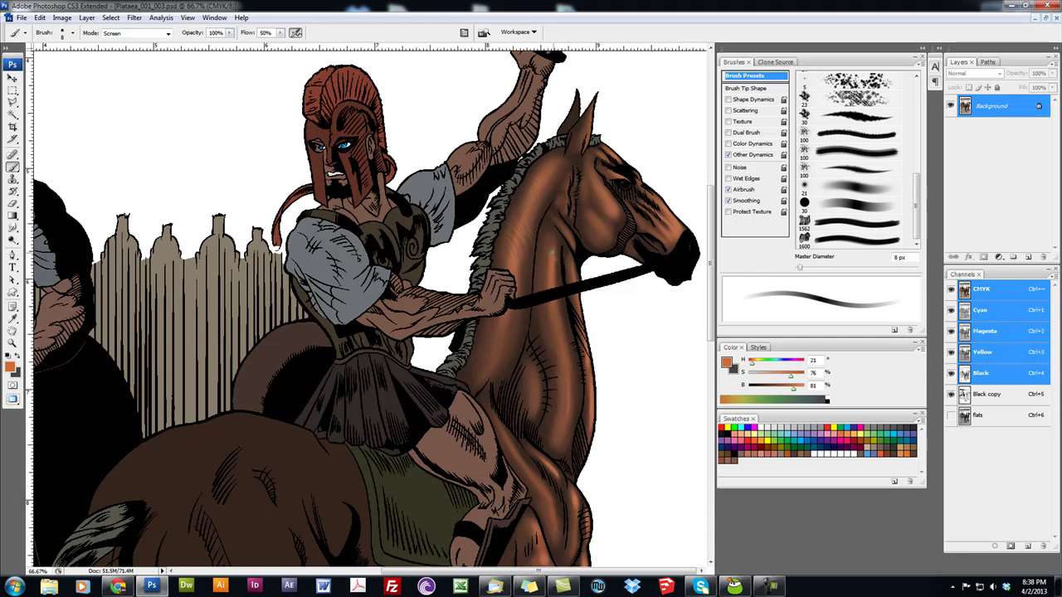
{"action": "key", "text": "bracketleft"}
{"action": "key", "text": "bracketleft"}
{"action": "key", "text": "bracketleft"}
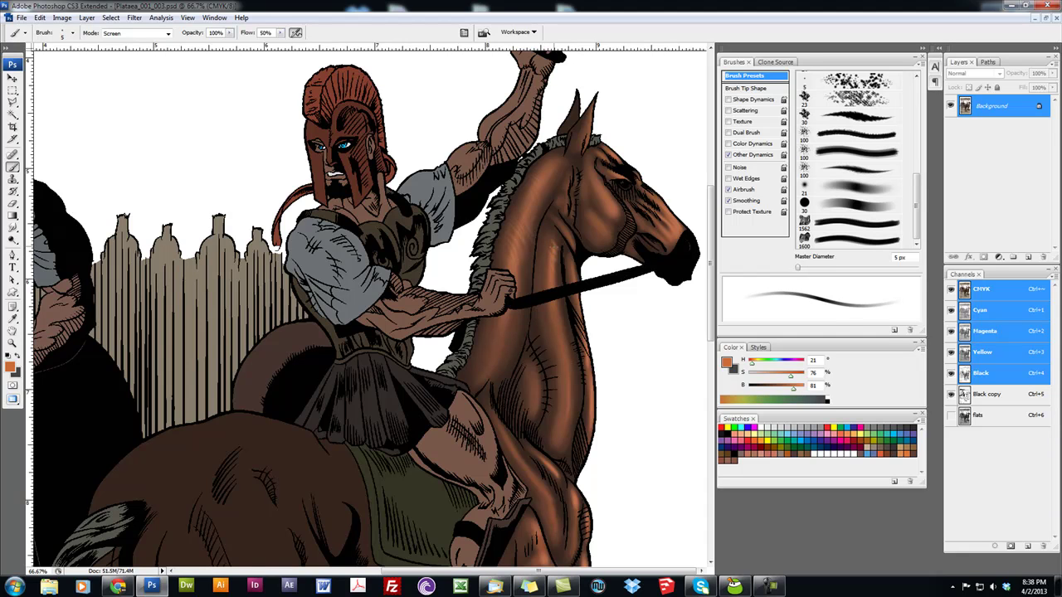
{"action": "key", "text": "bracketleft"}
{"action": "key", "text": "bracketleft"}
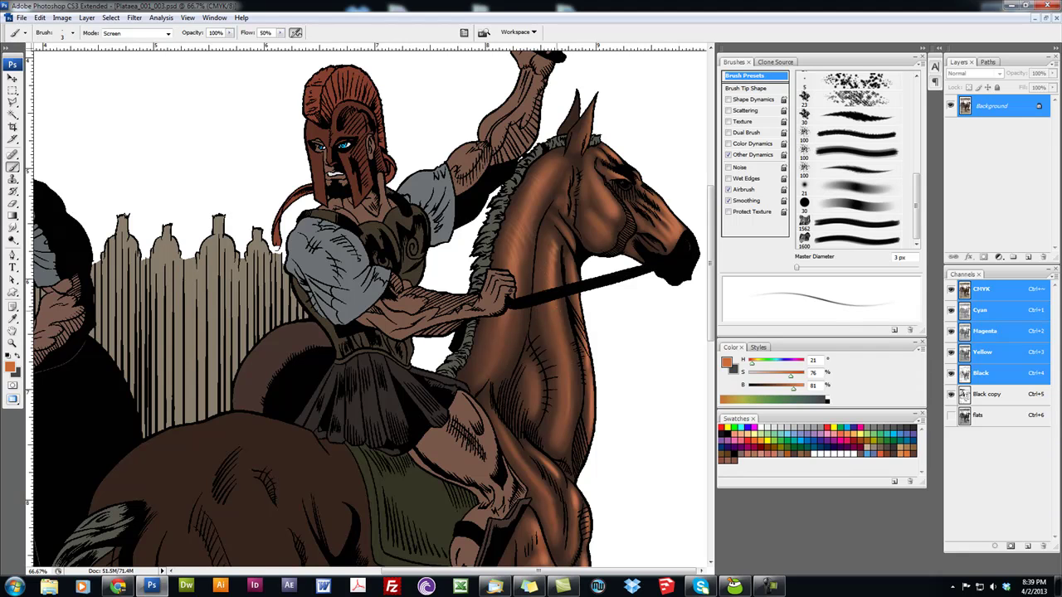
Step: Change the foreground color to a light peach, H 21, S 46, B 93
{"action": "left_click", "coordinate": [10, 366]}
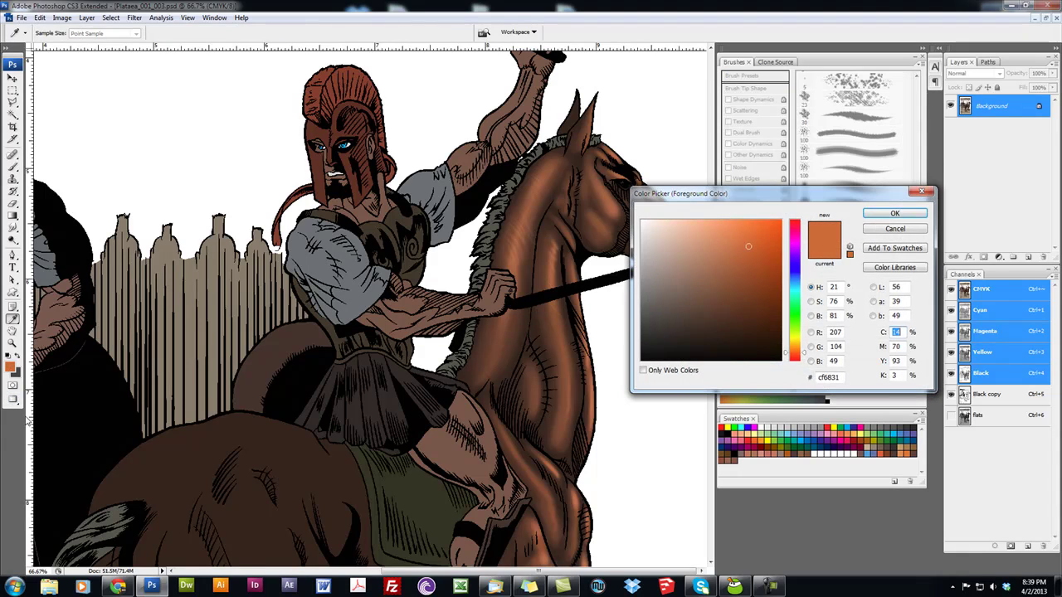
{"action": "mouse_move", "coordinate": [749, 247]}
{"action": "left_mouse_down"}
{"action": "mouse_move", "coordinate": [716, 244]}
{"action": "mouse_move", "coordinate": [707, 230]}
{"action": "left_mouse_up"}
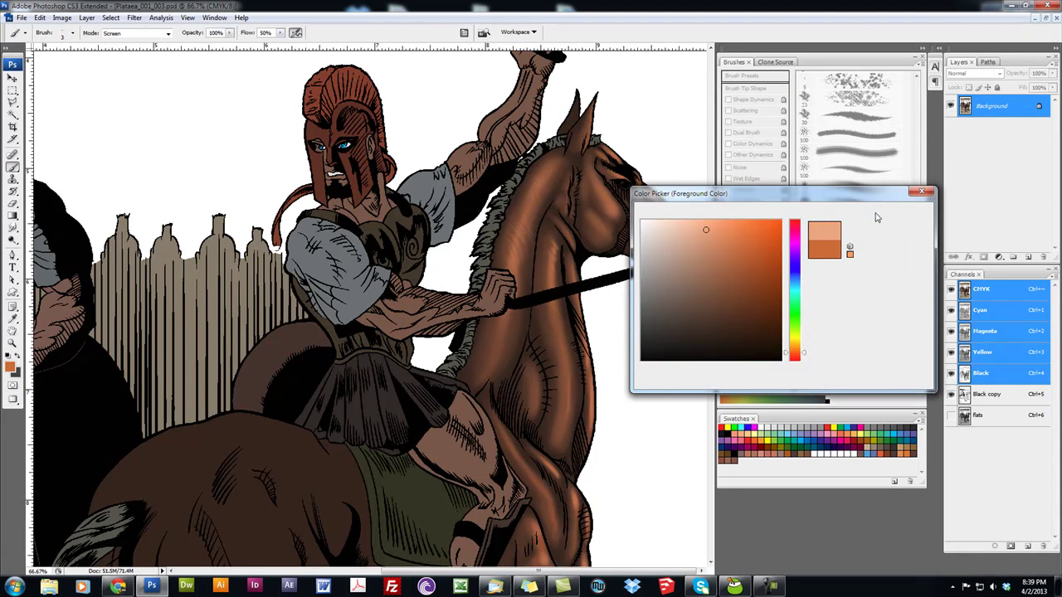
{"action": "left_click", "coordinate": [884, 214]}
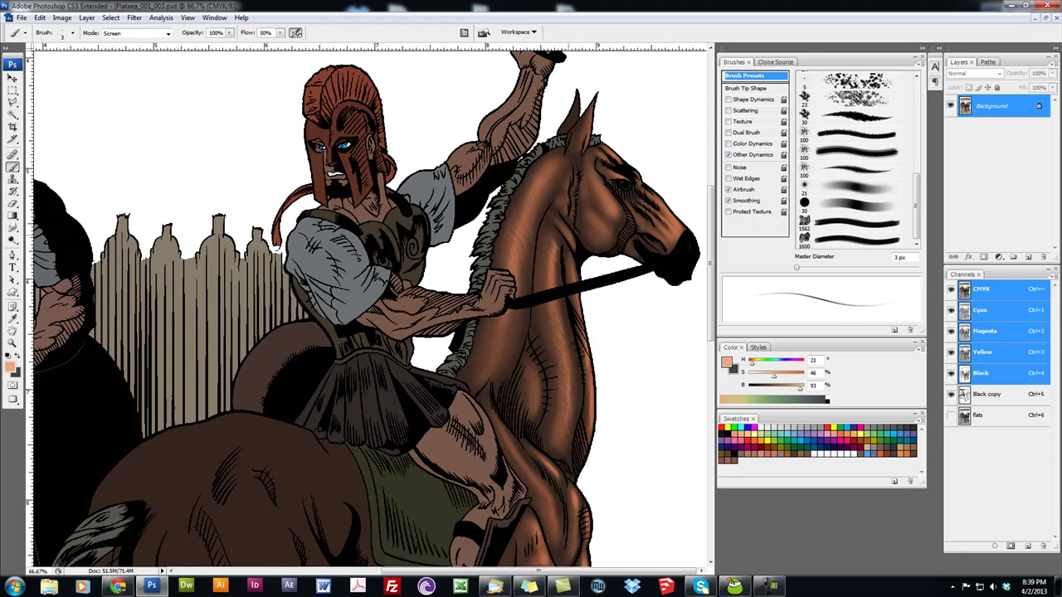
Step: Paint light peach accents along the horse's neck, chest and shoulder muscles with a 4 to 5 px brush
{"action": "key", "text": "bracketright"}
{"action": "left_click_drag", "start_coordinate": [555, 405], "coordinate": [556, 328]}
{"action": "key", "text": "bracketright"}
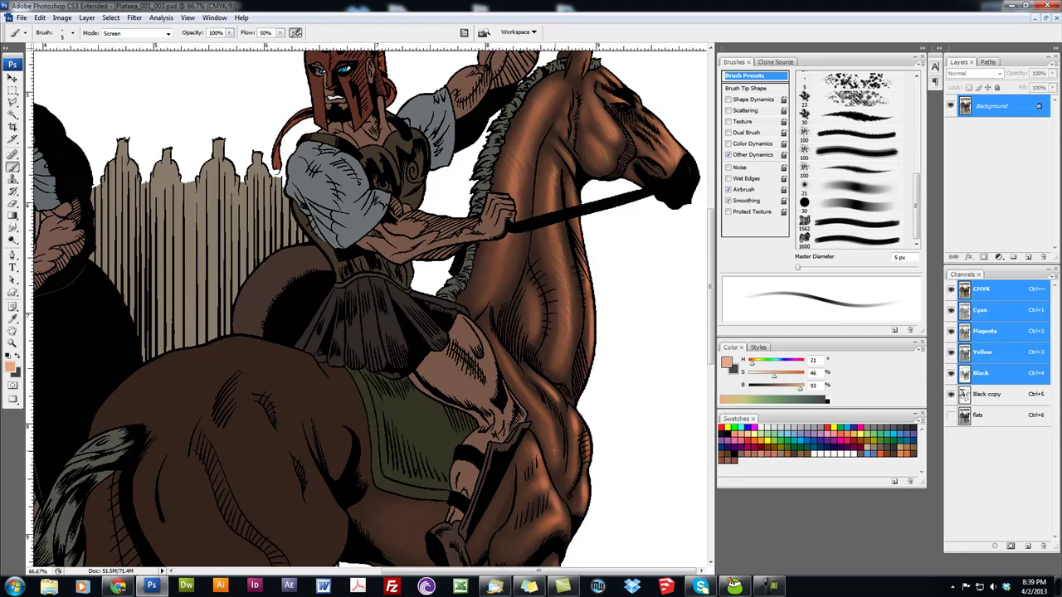
{"action": "key", "text": "bracketleft"}
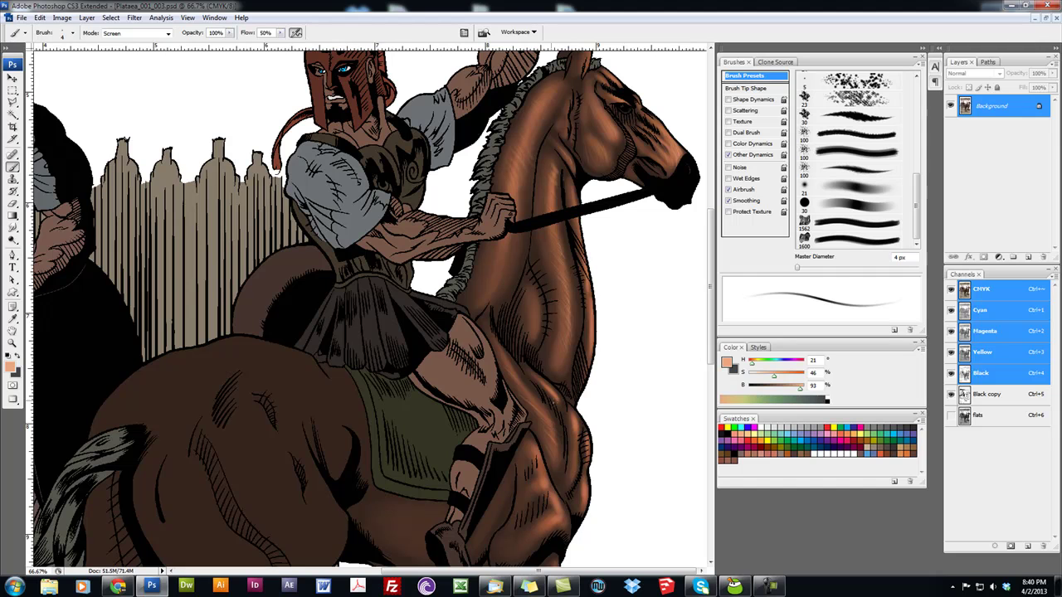
{"action": "key", "text": "bracketright"}
{"action": "key", "text": "bracketright"}
{"action": "key", "text": "bracketleft"}
{"action": "key", "text": "bracketleft"}
{"action": "key", "text": "bracketleft"}
{"action": "key", "text": "bracketright"}
Step: Review the horse's highlights against the whole panel at 33.3% zoom
{"action": "key", "text": "z"}
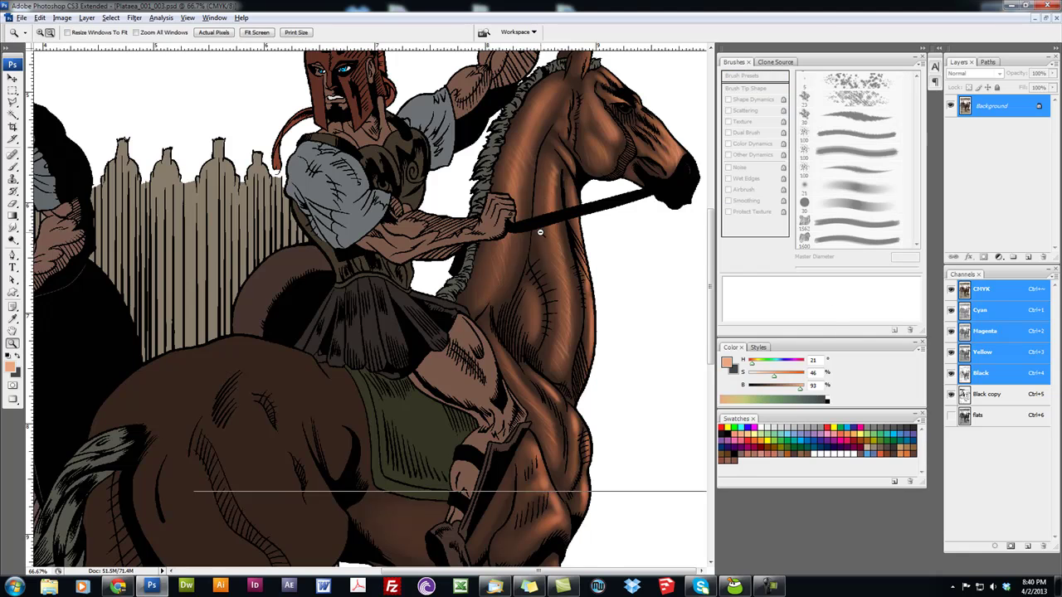
{"action": "left_click", "coordinate": [529, 235], "text": "alt"}
{"action": "scroll", "coordinate": [617, 340], "scroll_direction": "down", "scroll_amount": 1}
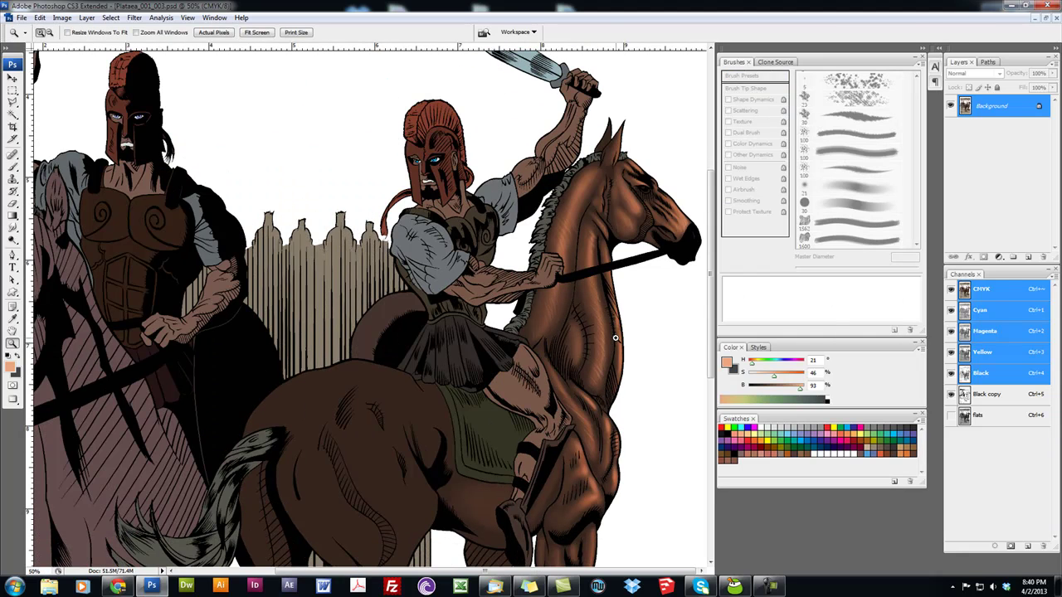
{"action": "left_click", "coordinate": [584, 330], "text": "alt"}
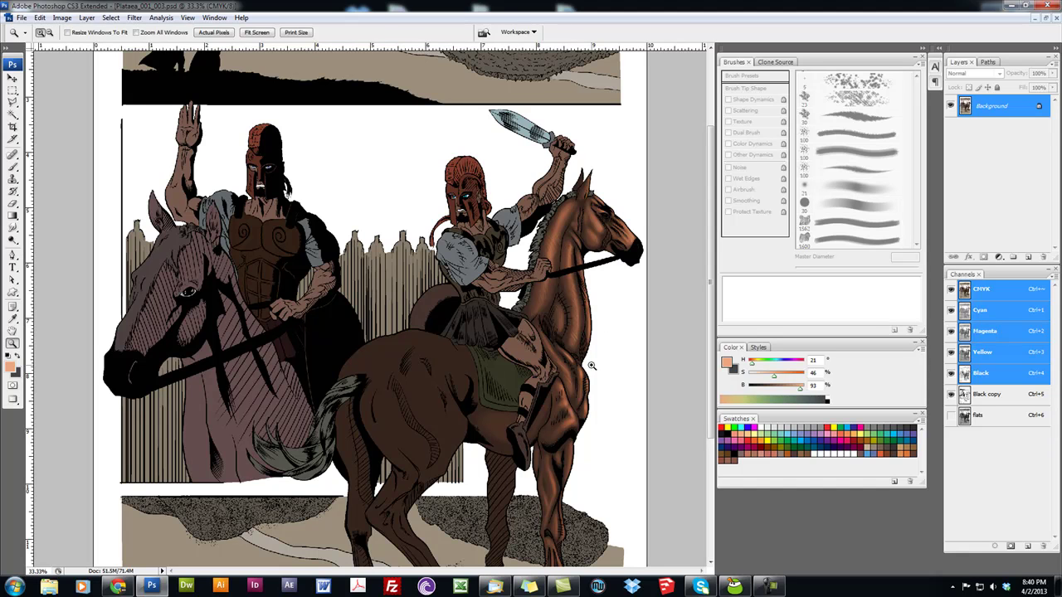
{"action": "scroll", "coordinate": [596, 381], "scroll_direction": "down", "scroll_amount": 1}
{"action": "scroll", "coordinate": [596, 381], "scroll_direction": "up", "scroll_amount": 1}
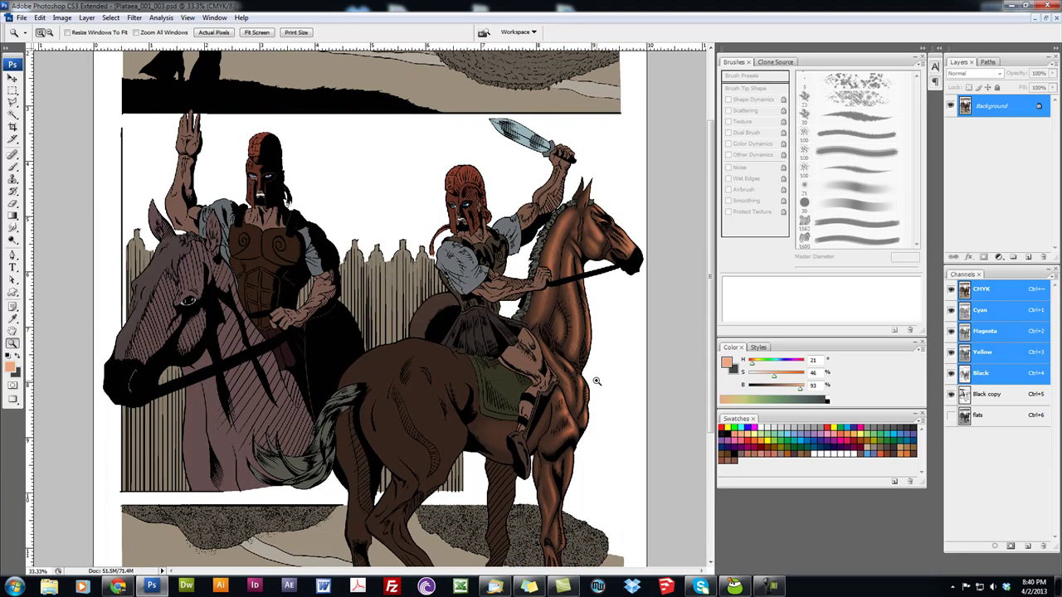